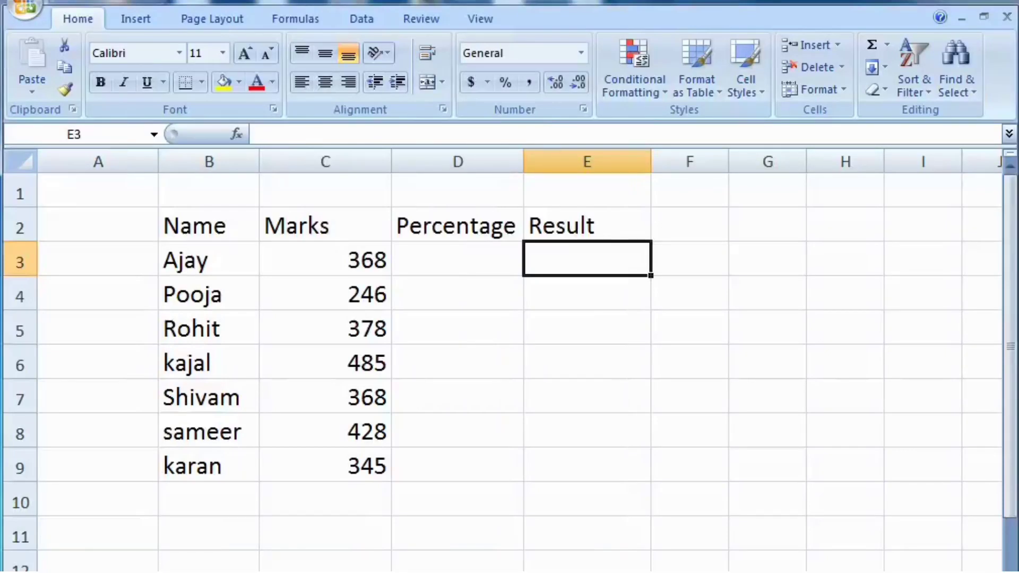
- Enter =C3/5 in D3 and =C4/5 in D4, giving percentages 73.6 and 49.2
left_click(457, 259)
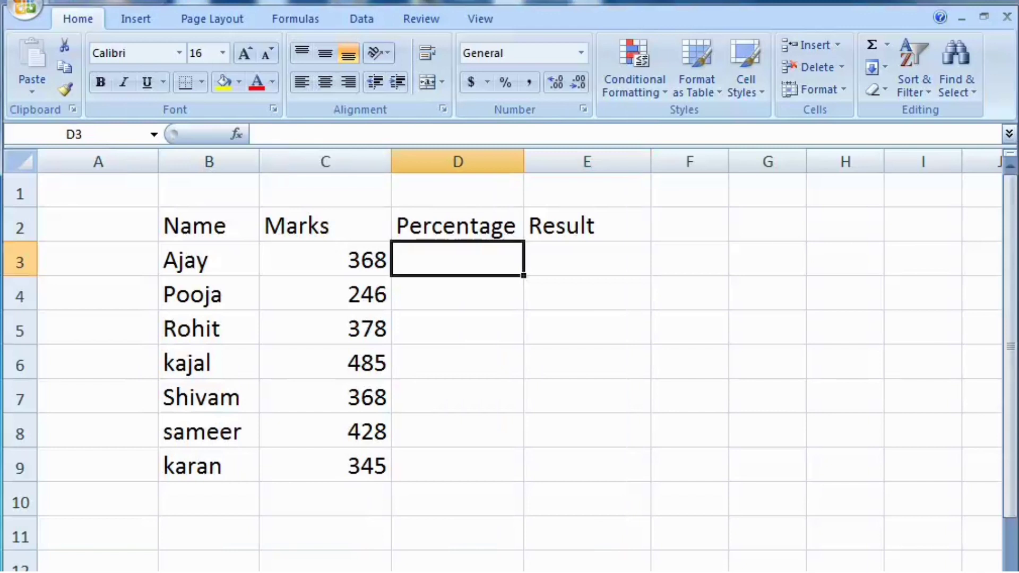
left_click(587, 259)
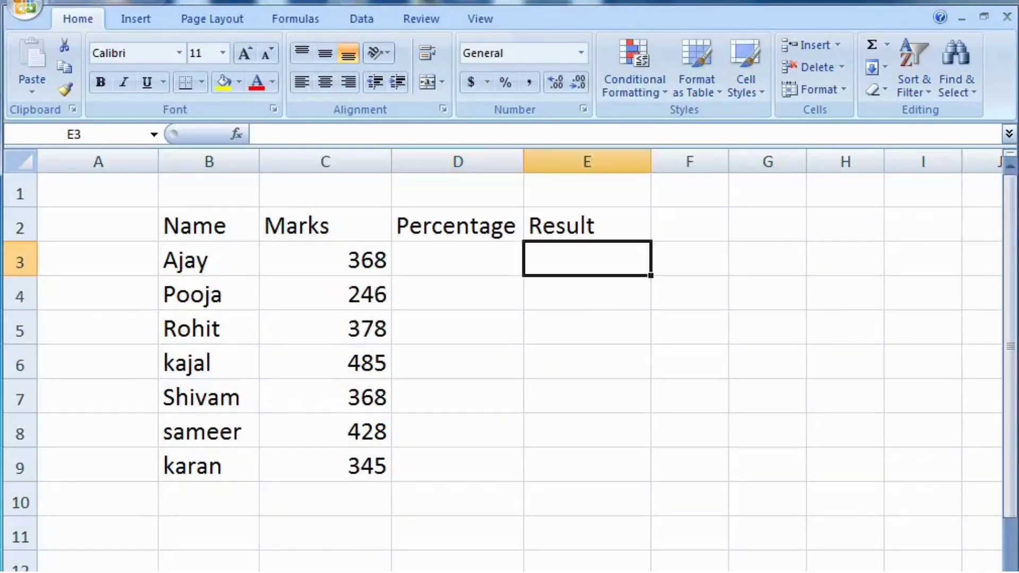
left_click(458, 259)
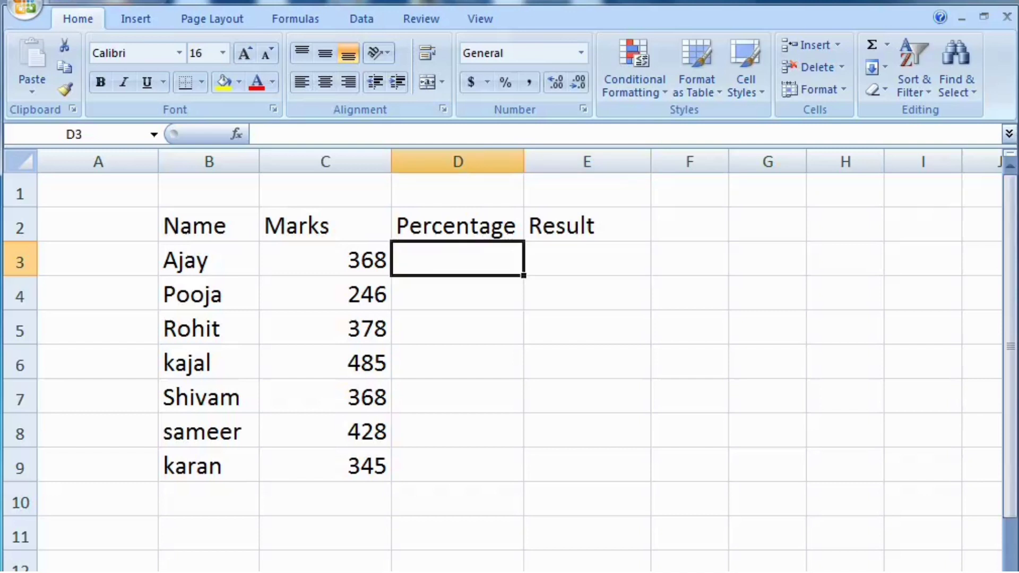
type("=")
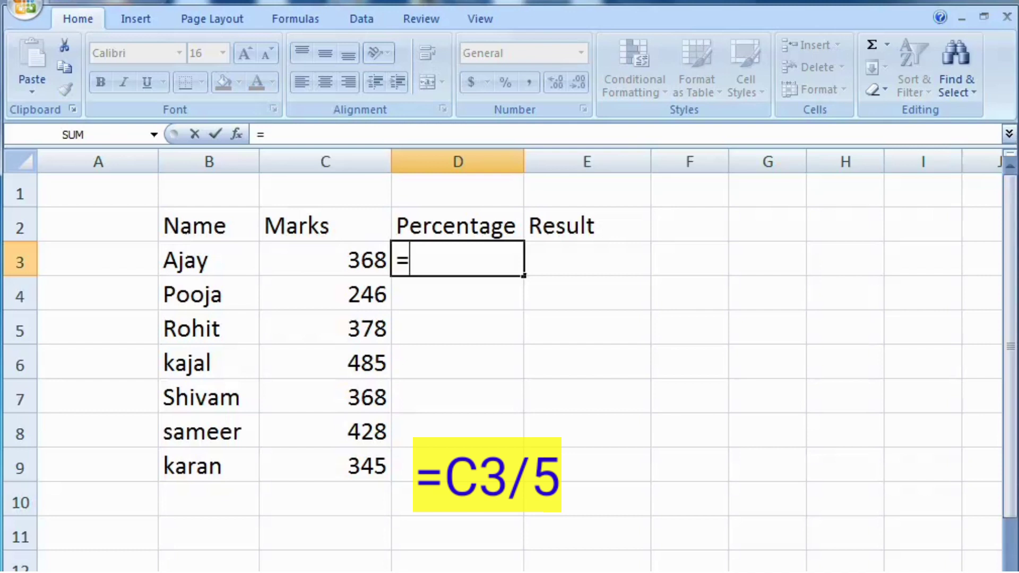
left_click(324, 259)
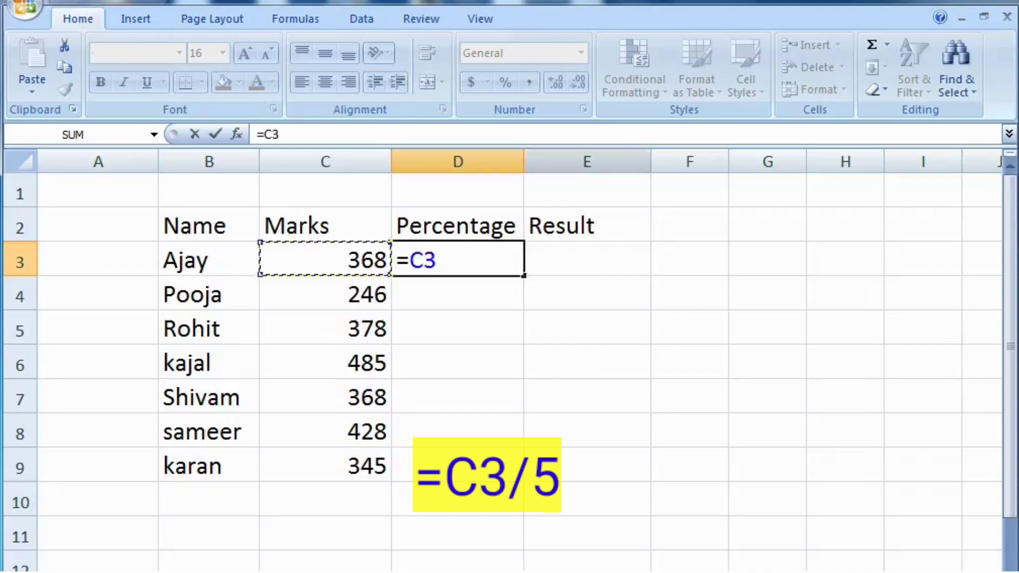
type("/5")
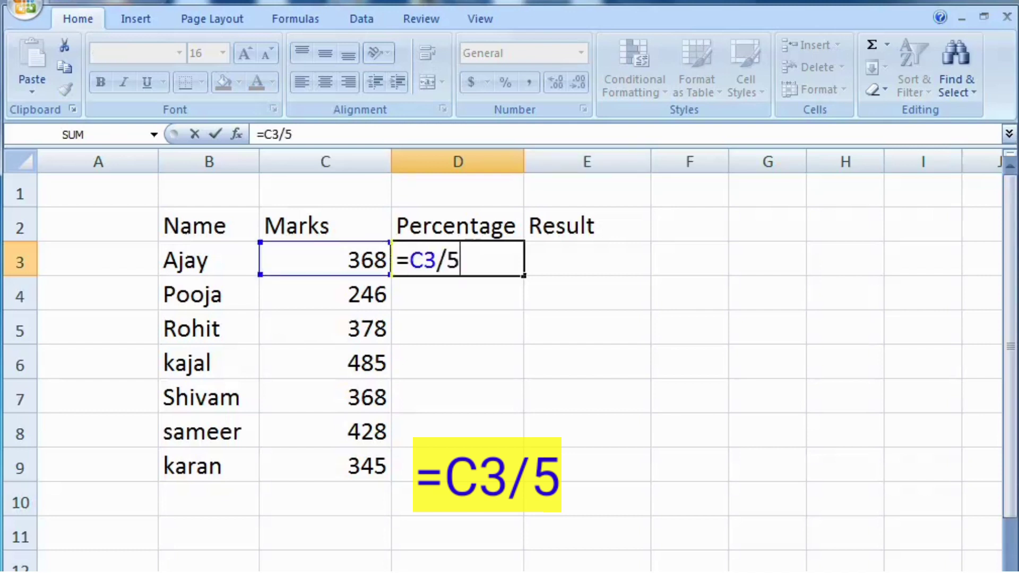
key("Return")
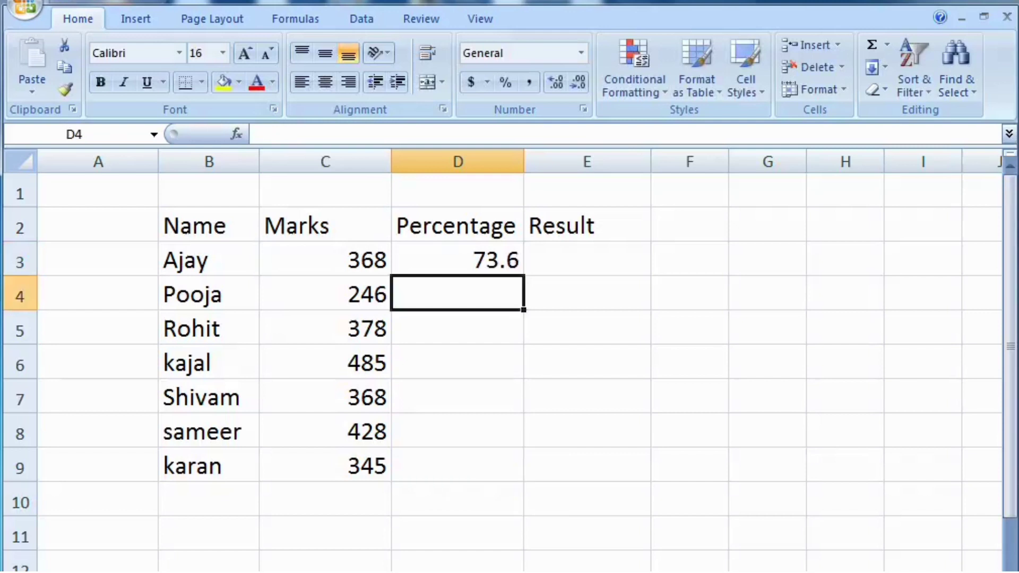
type("=")
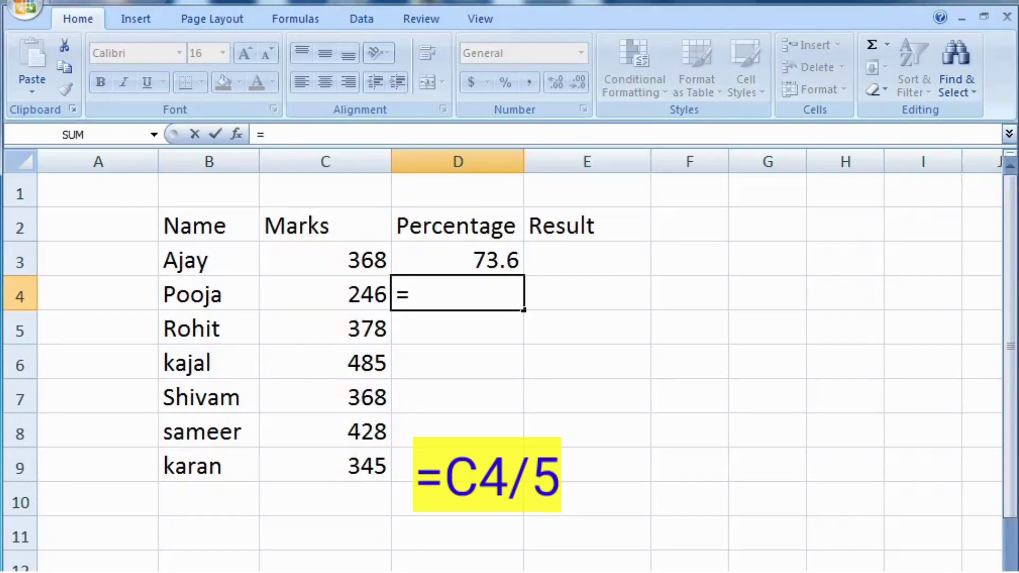
key("Left")
type("/5")
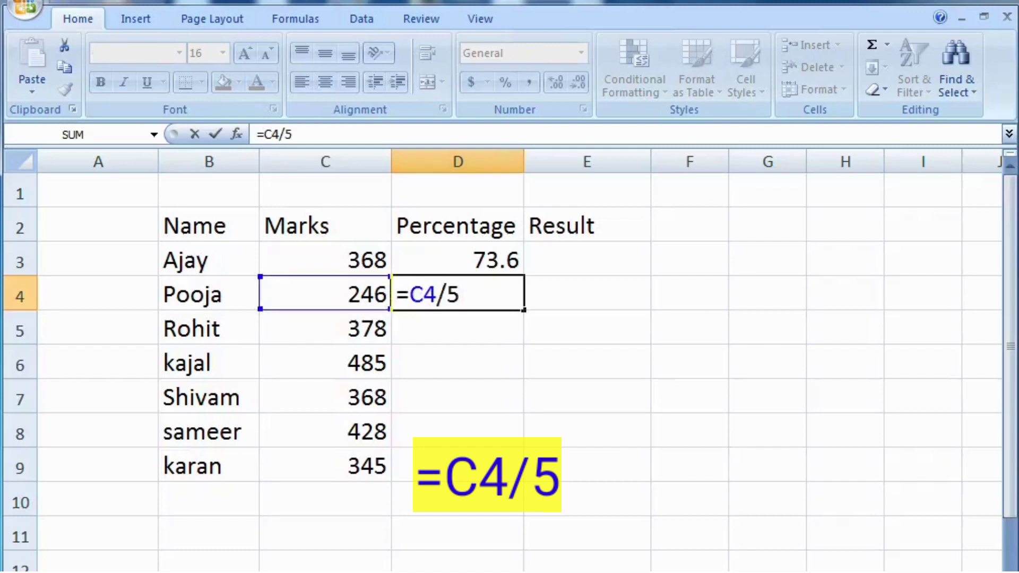
key("Return")
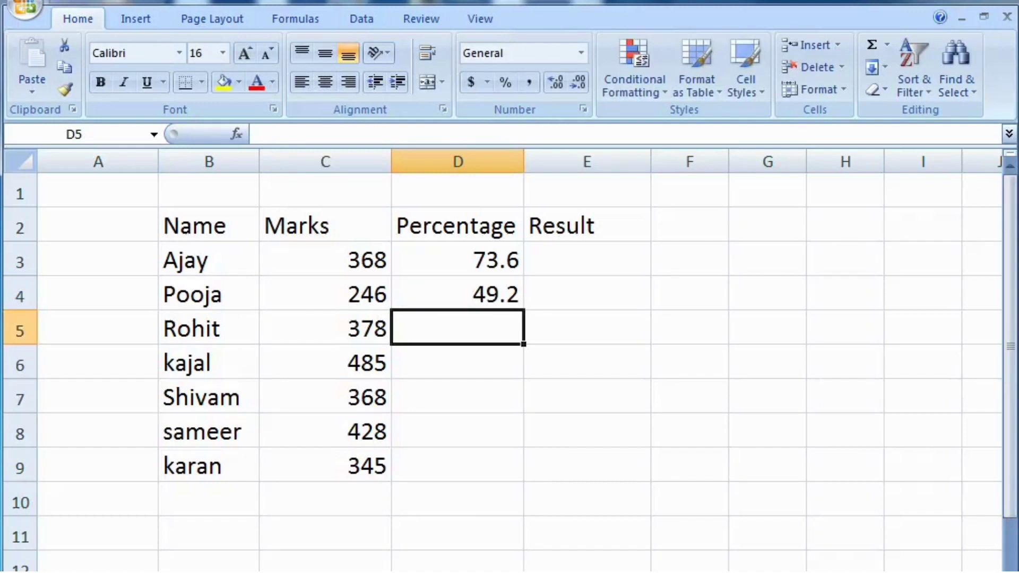
left_click(587, 258)
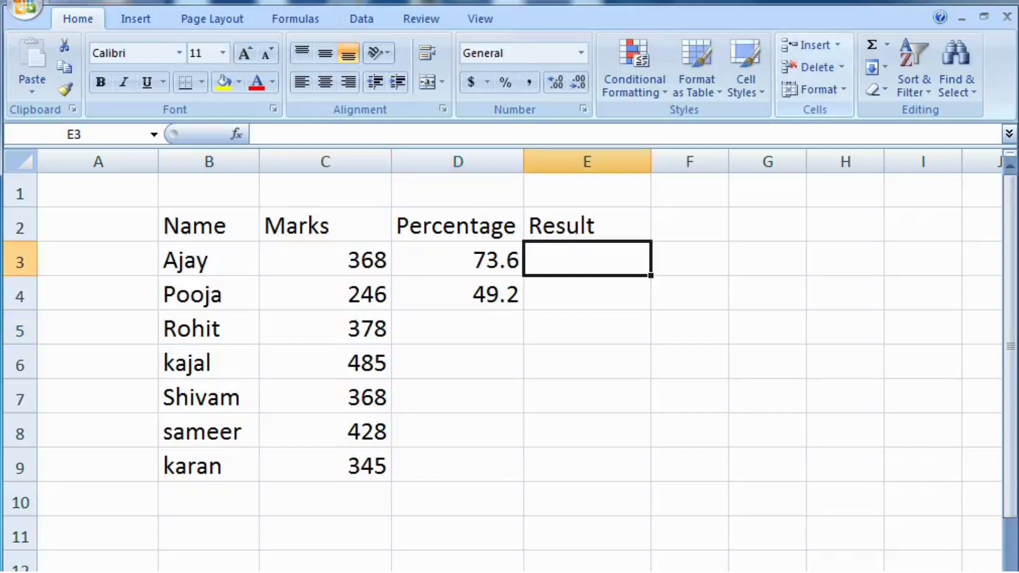
- Enter =if(D3>33,"pass","faill") in E3 so Ajay's result reads pass
type("=")
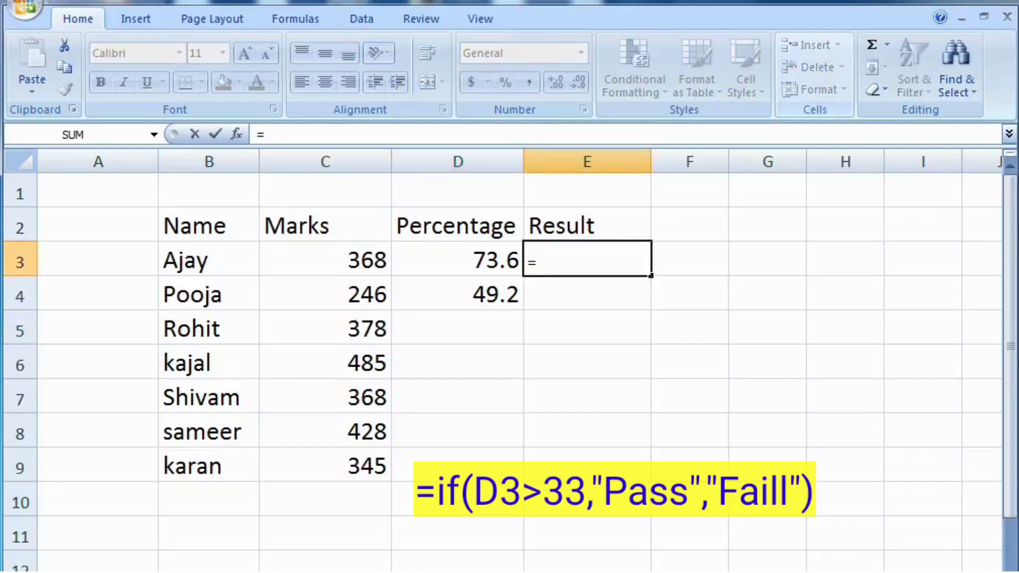
type("if")
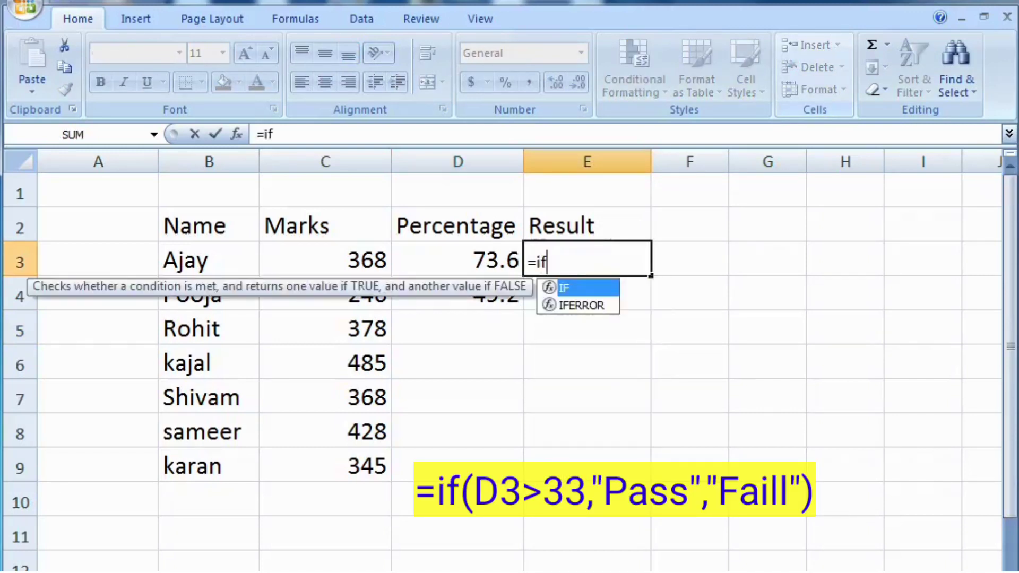
type("(")
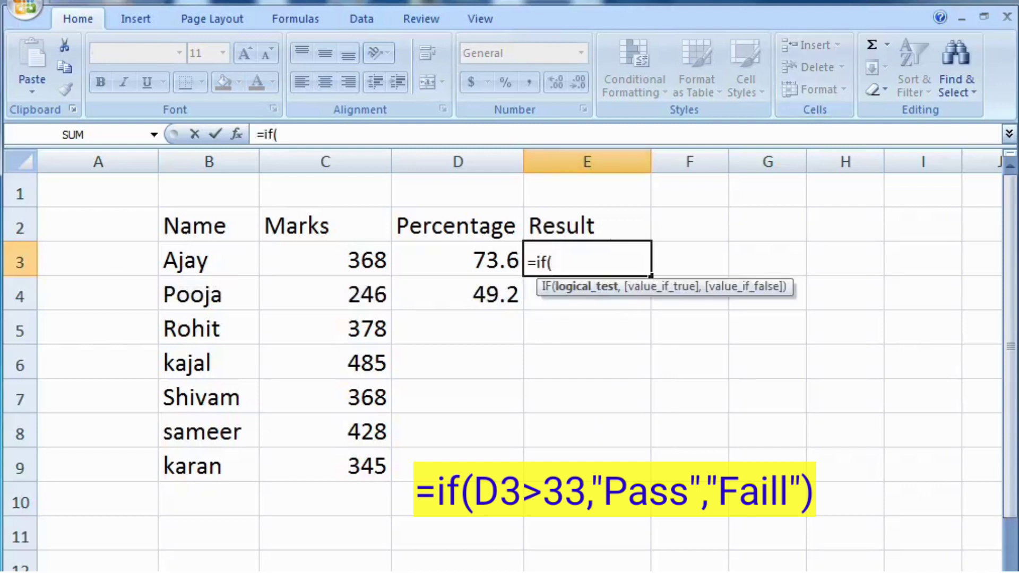
left_click(457, 259)
type(">")
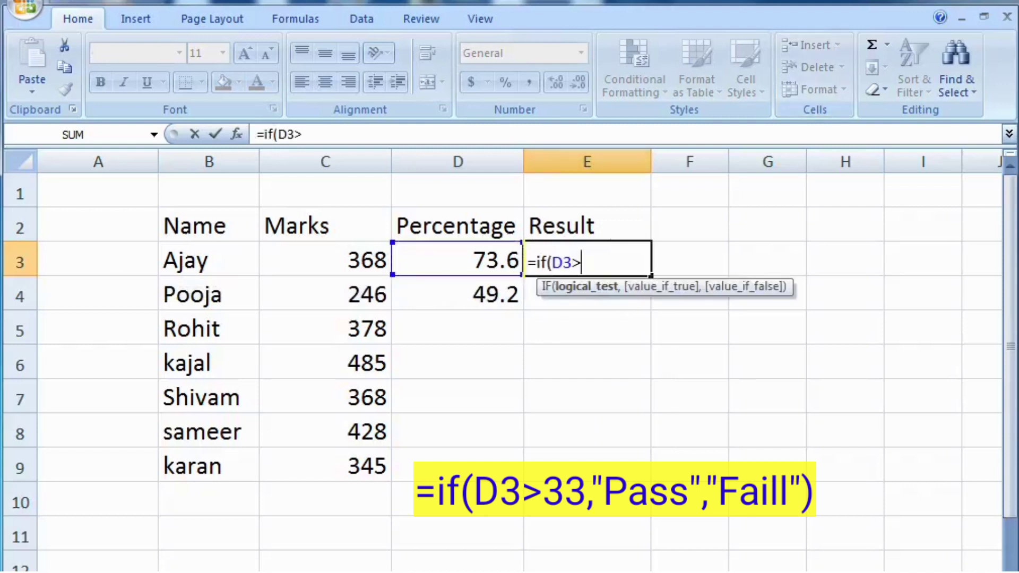
type("33")
type(",")
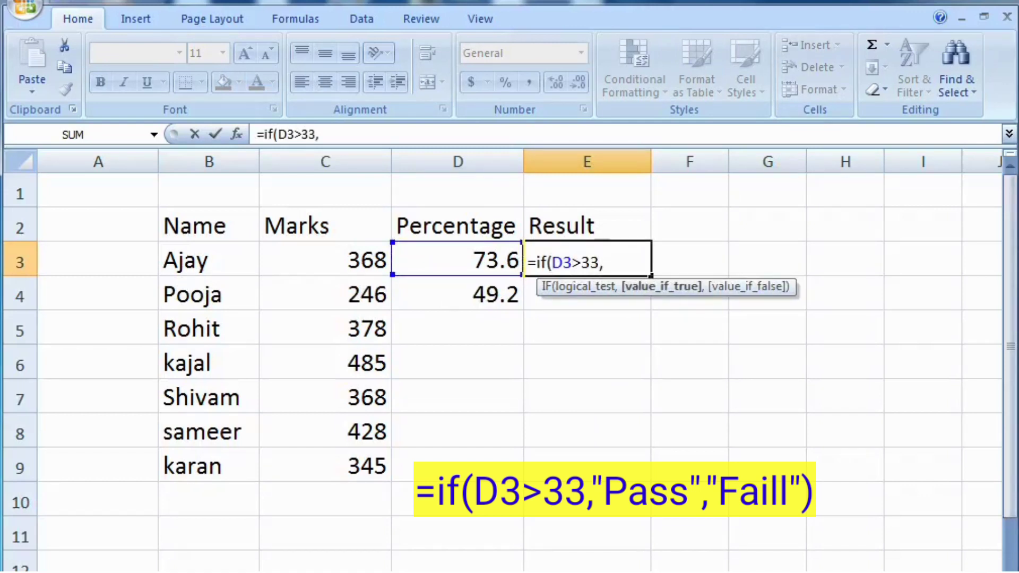
type("\"")
type("pa")
type("ss")
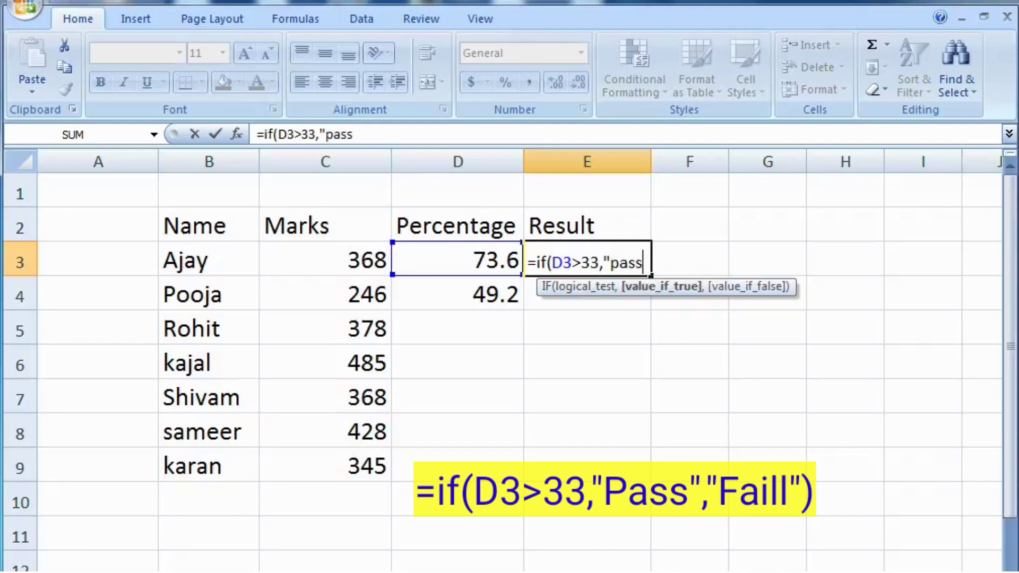
type("\",\"")
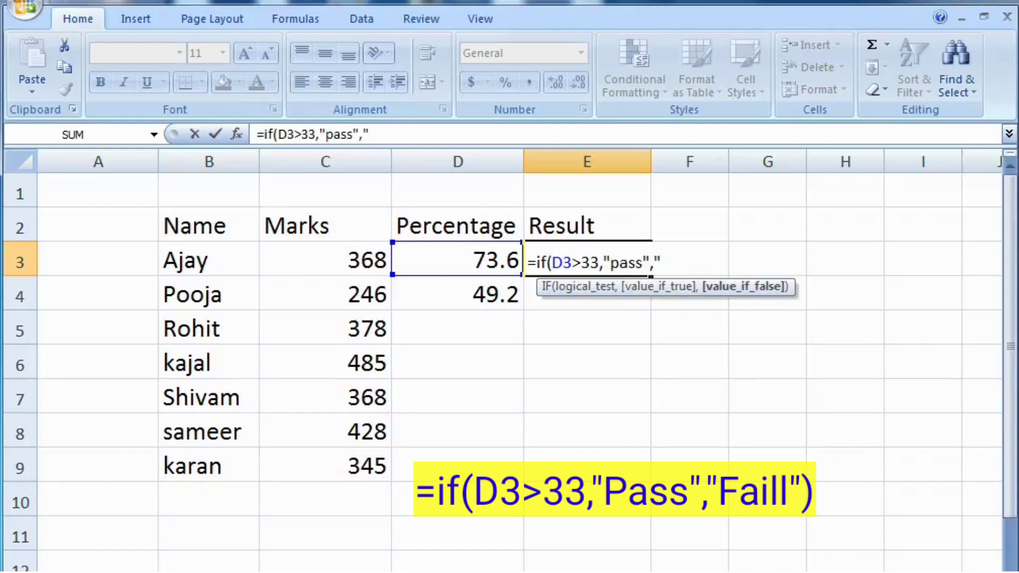
key("BackSpace")
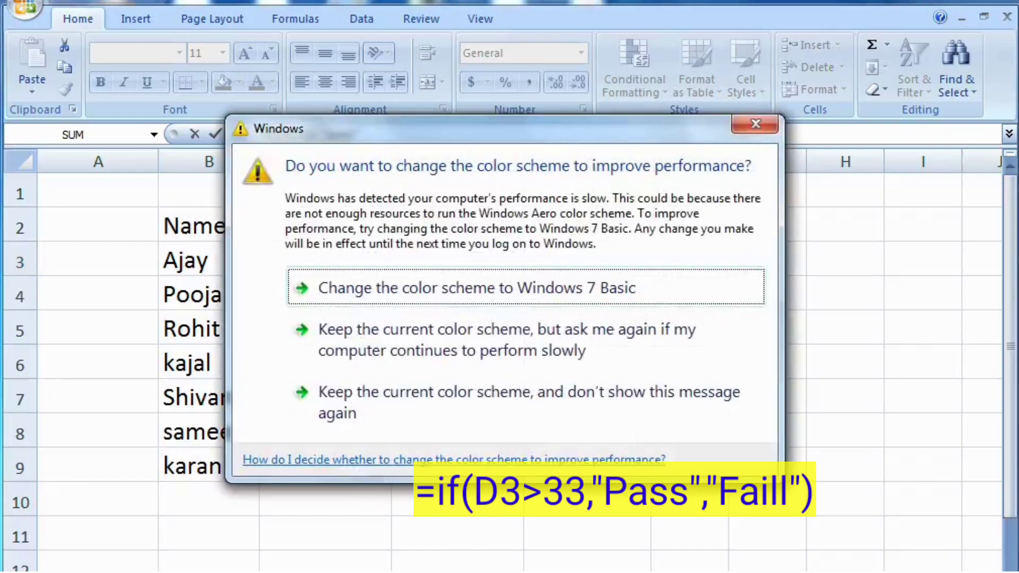
left_click(755, 124)
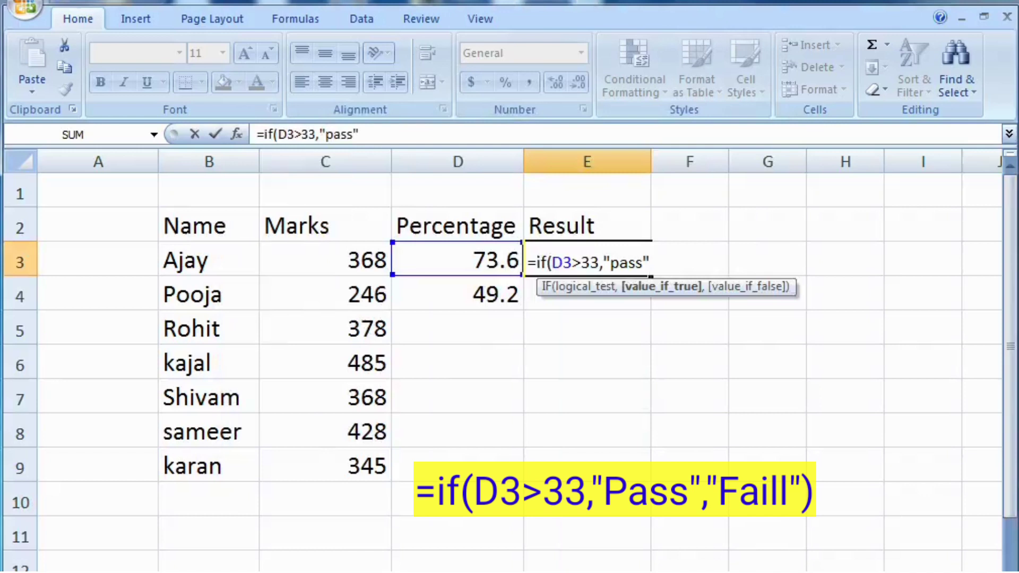
type(",\"")
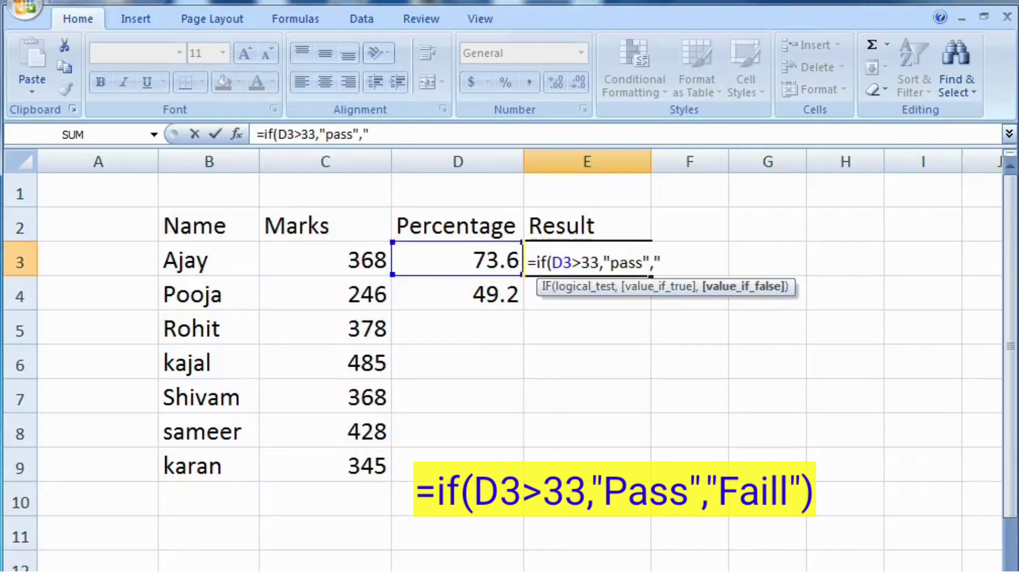
type("fai")
type("ll")
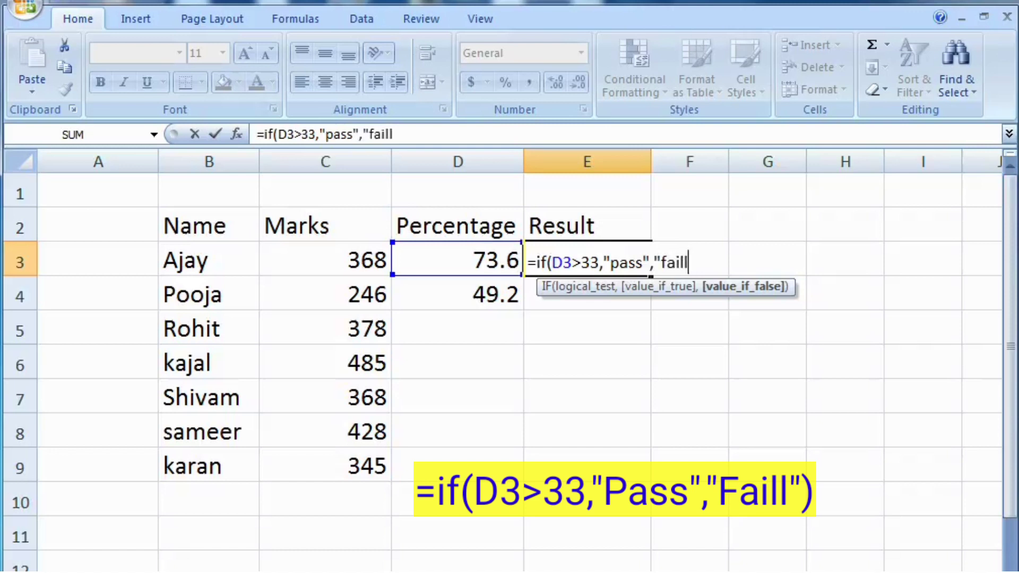
type("\")")
key("Return")
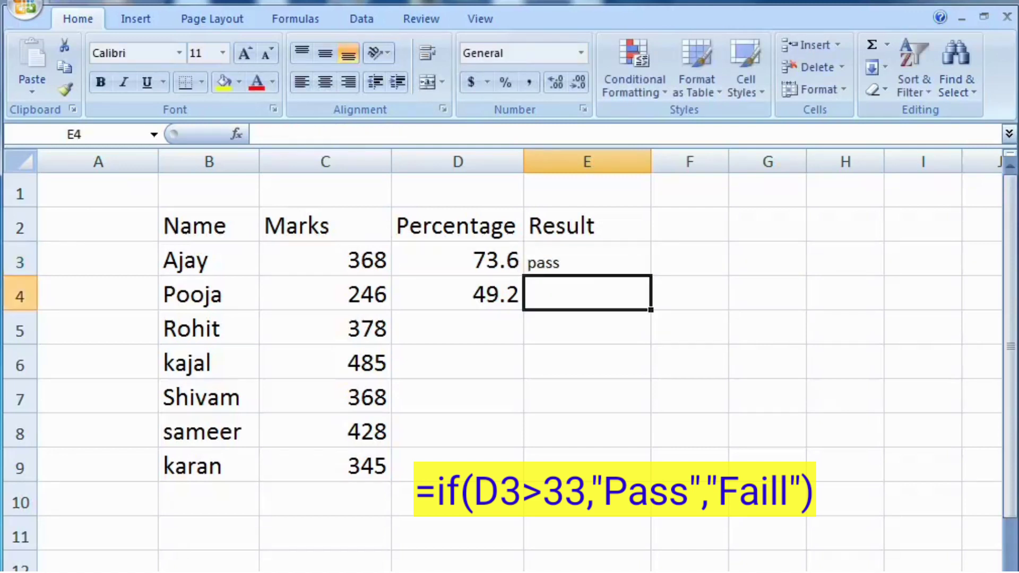
- Edit E3's IF formula to use "Pass" and "Faill" with capital letters
left_click(587, 259)
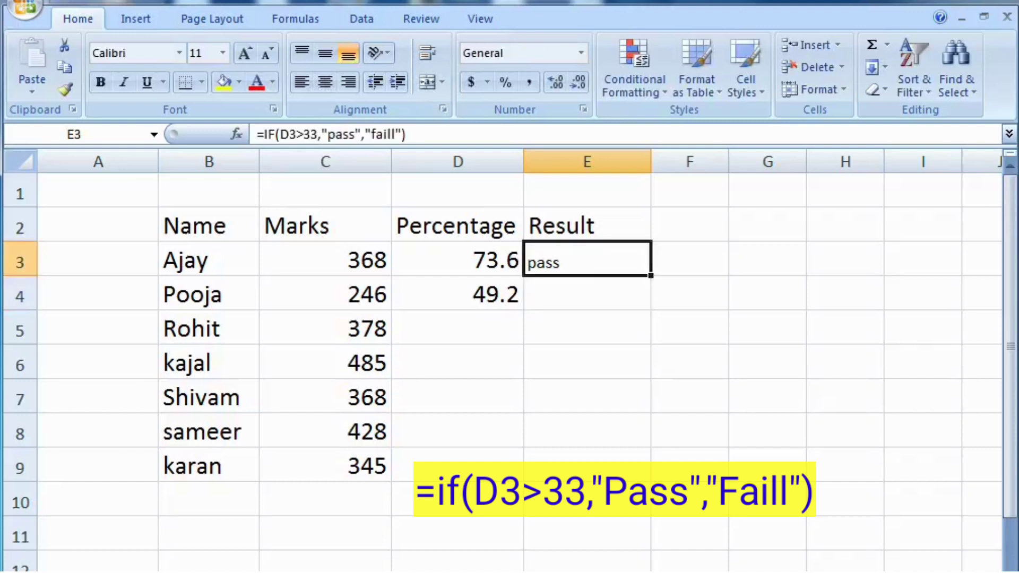
double_click(622, 262)
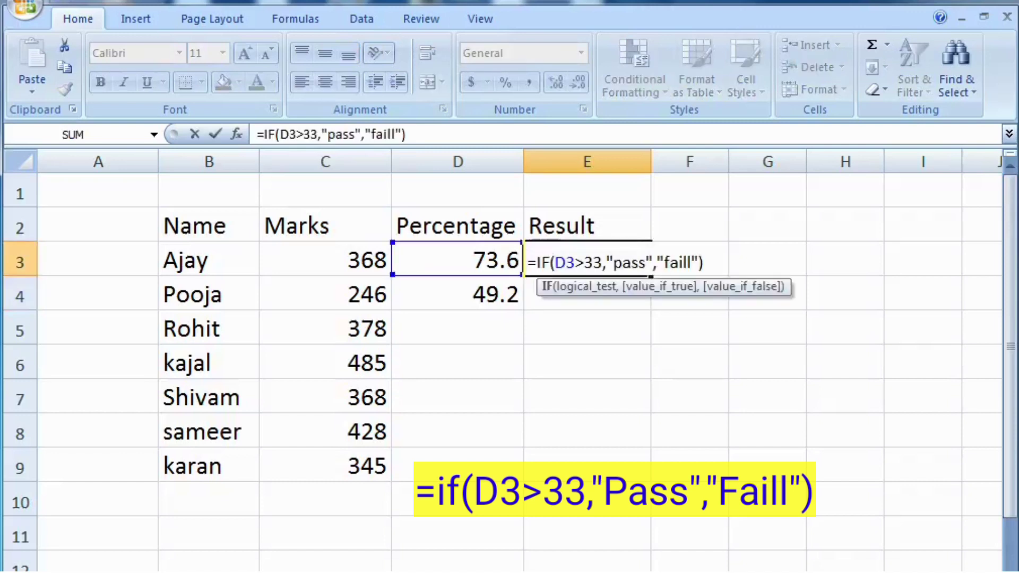
key("BackSpace")
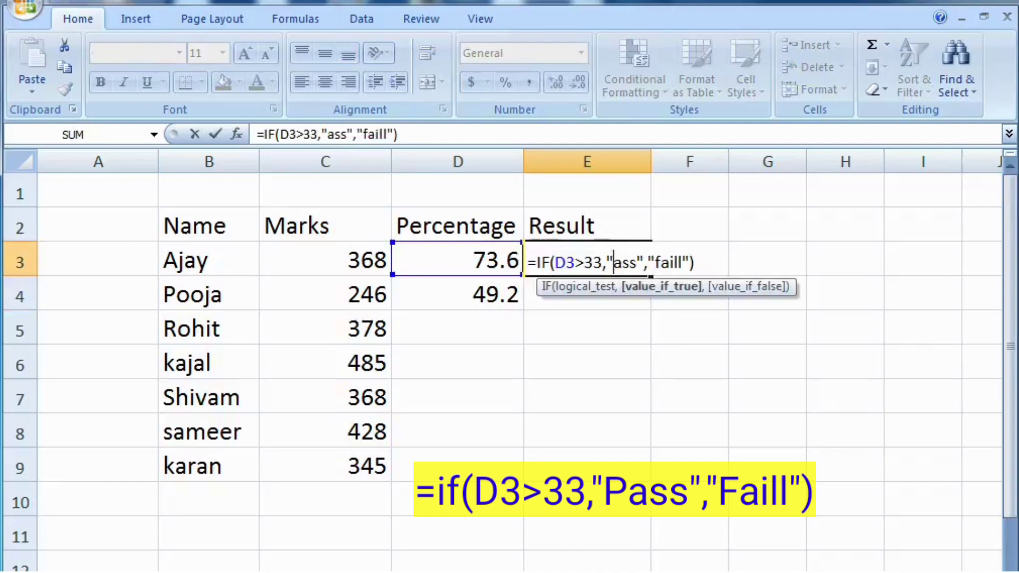
type("P")
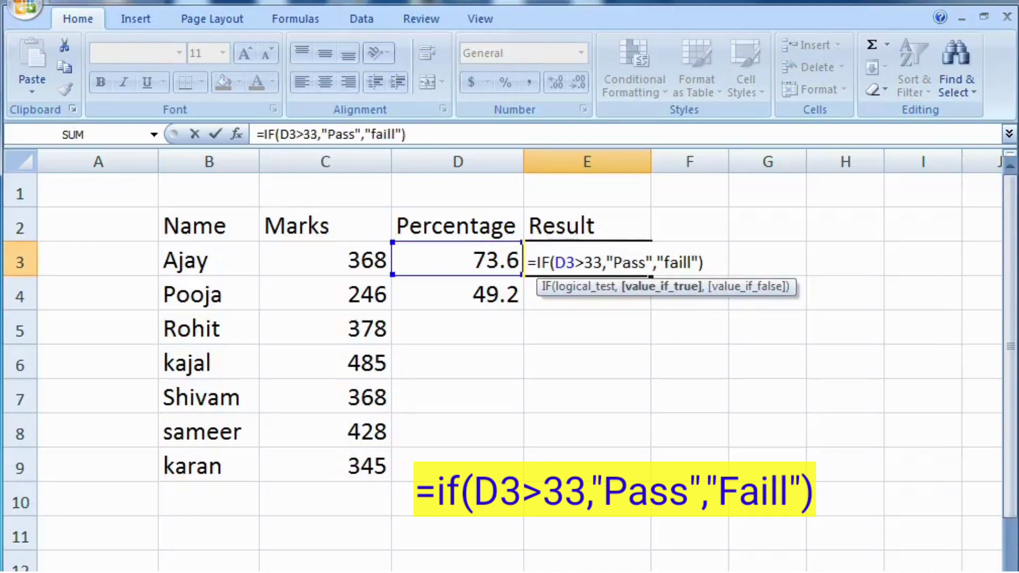
left_click(670, 262)
key("BackSpace")
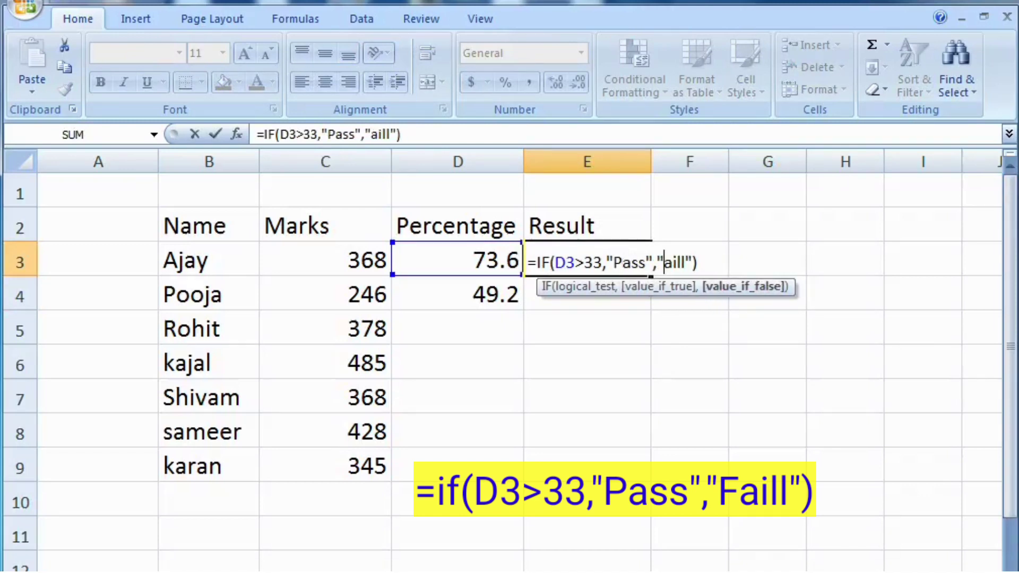
type("F")
key("Return")
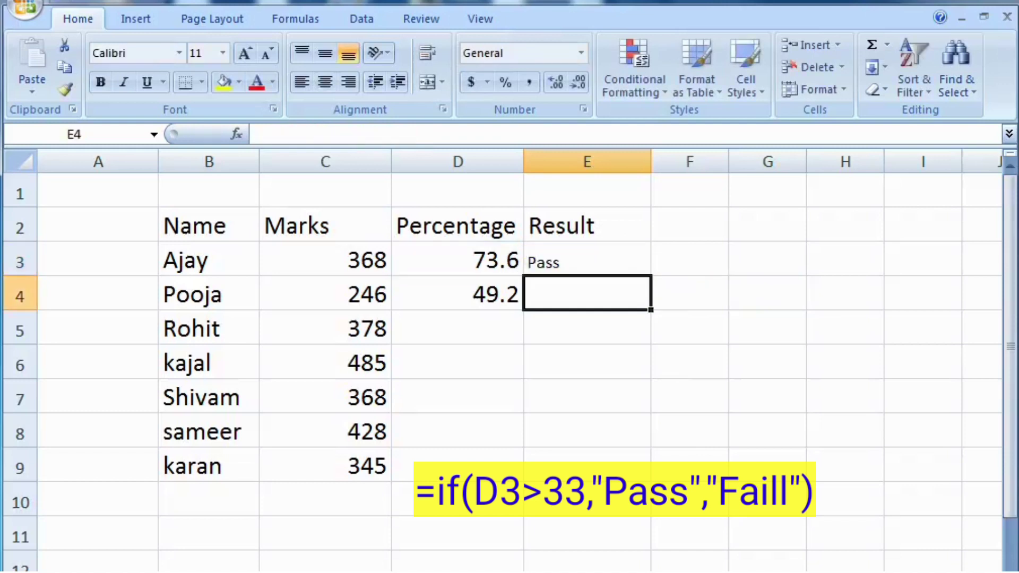
- Type =if(D4>33,"Pass","Faill") into Pooja's Result cell E4
type("=i")
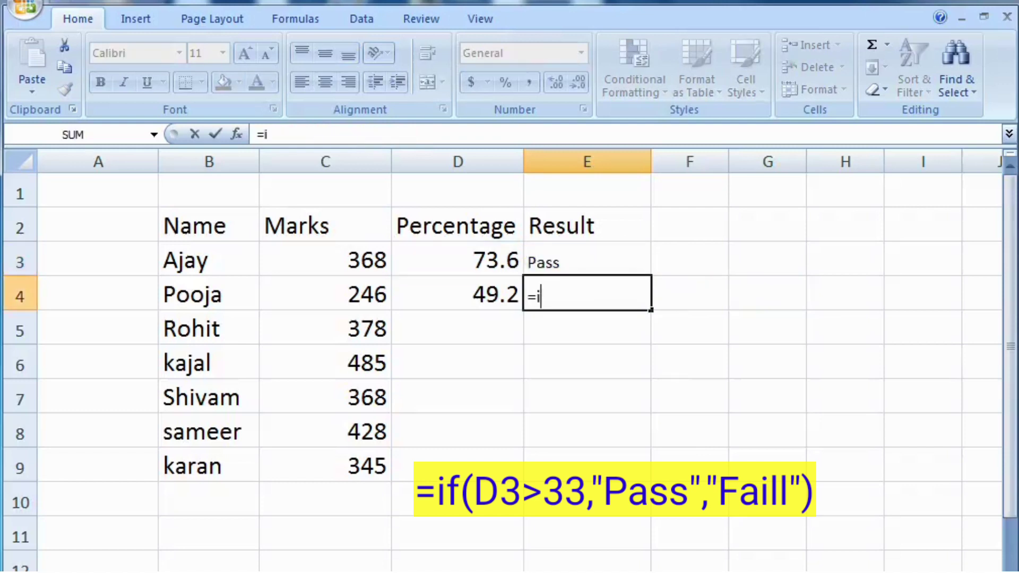
type("f")
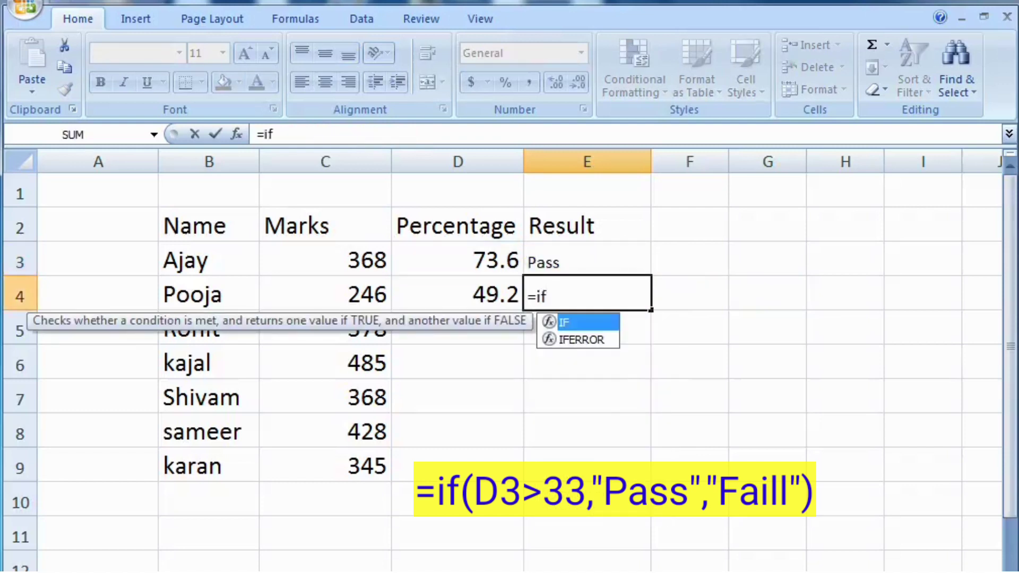
type("(")
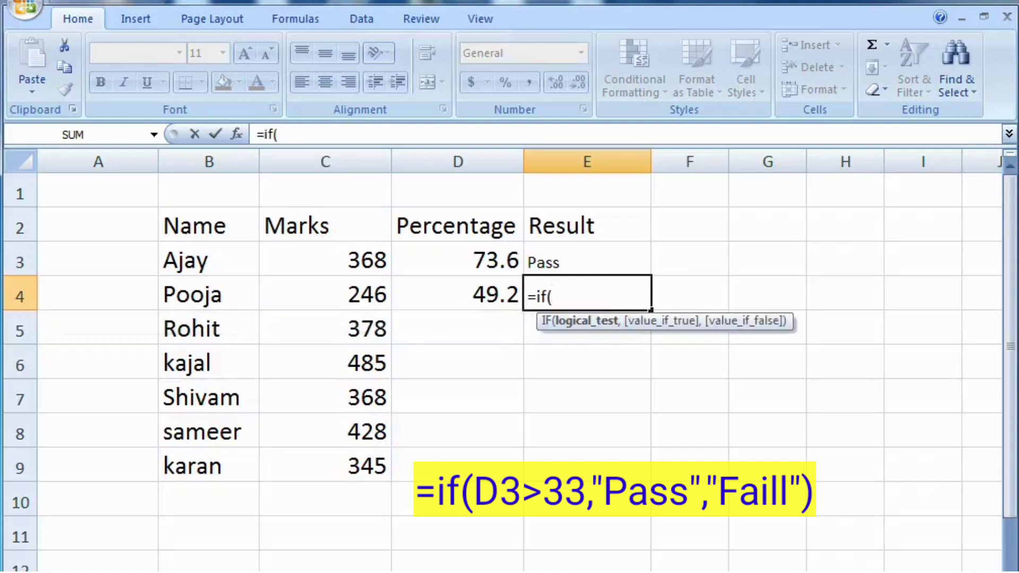
left_click(456, 293)
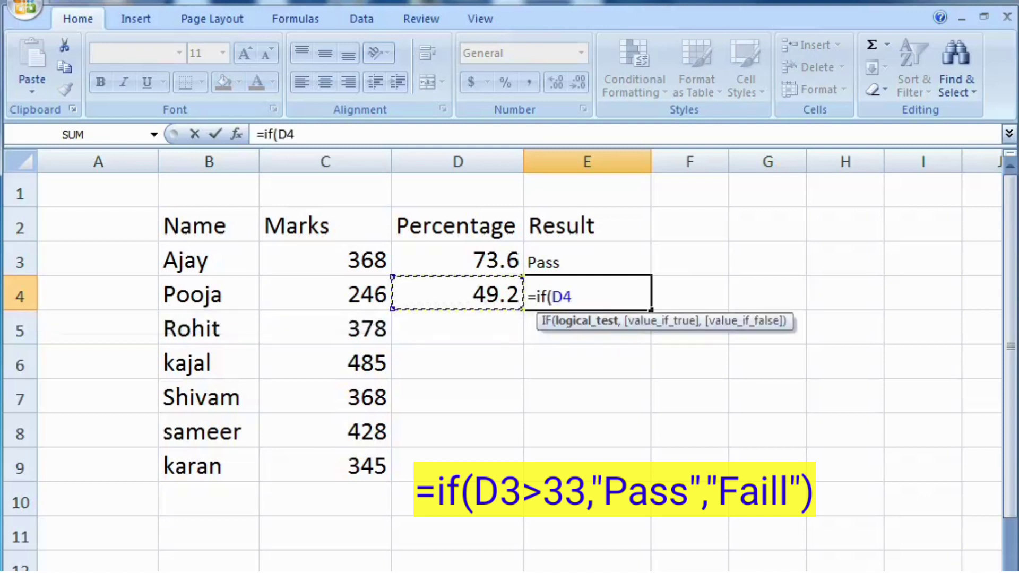
type(">33")
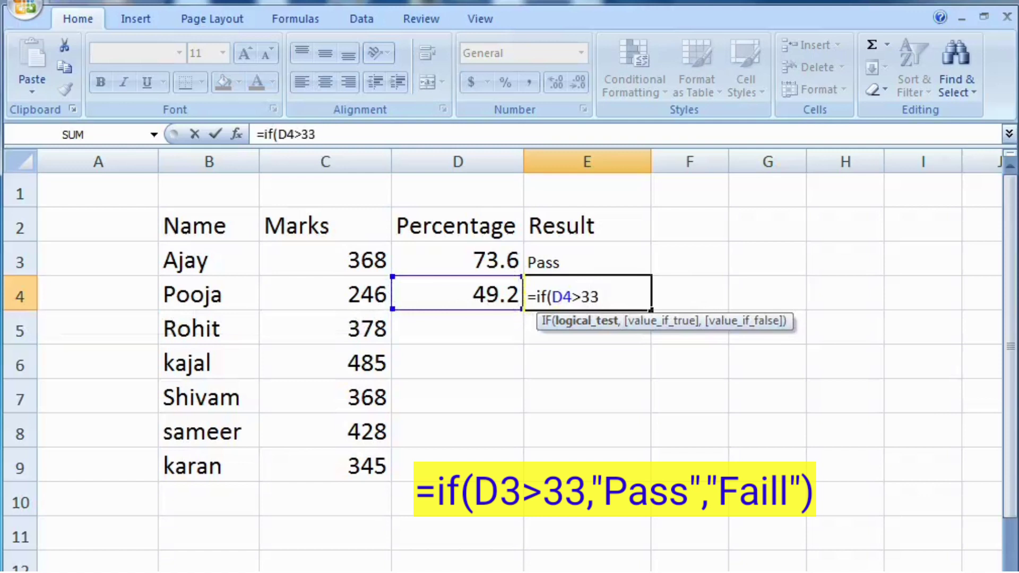
type(",\"")
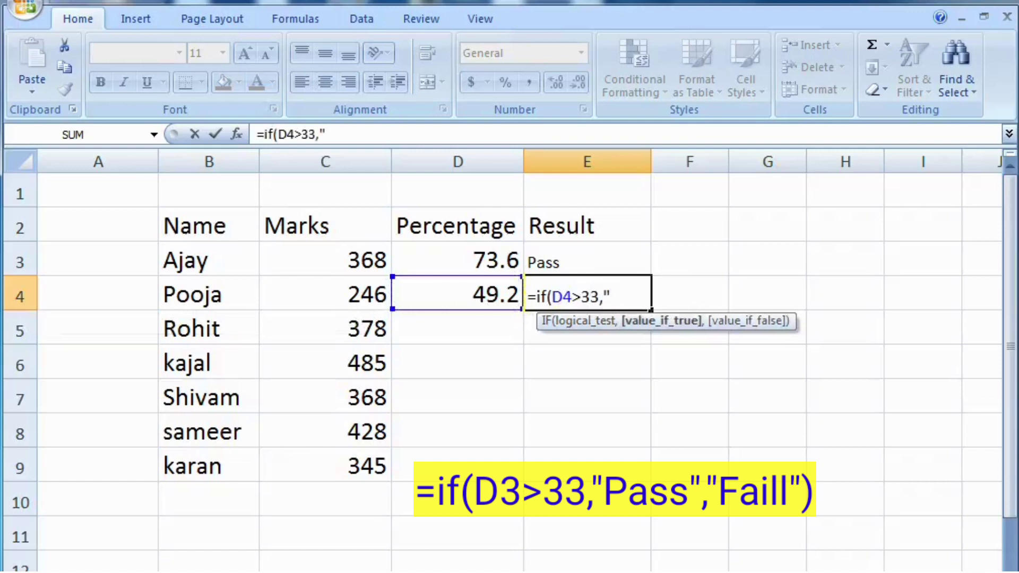
type("Pas")
type("s")
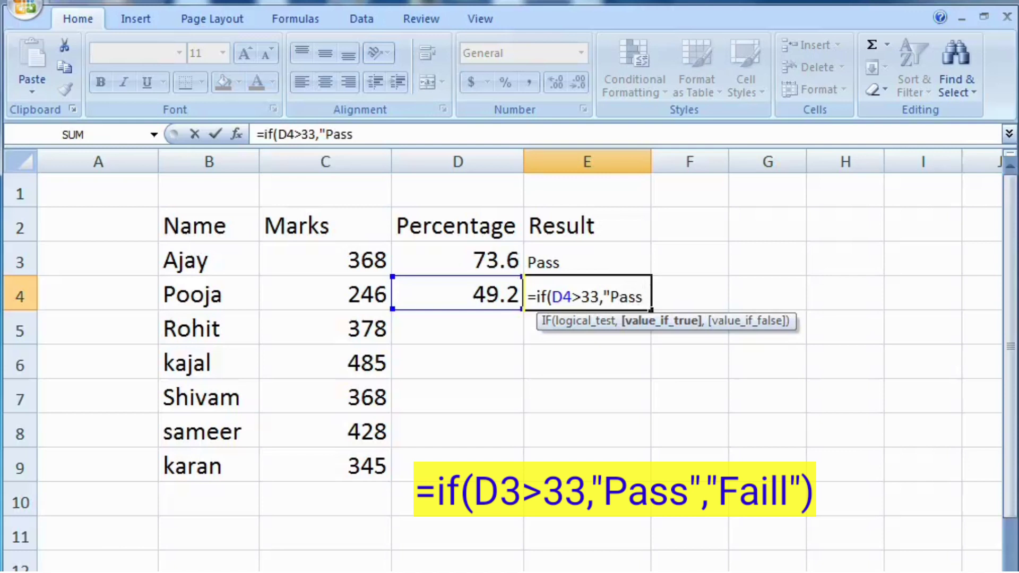
type("\",")
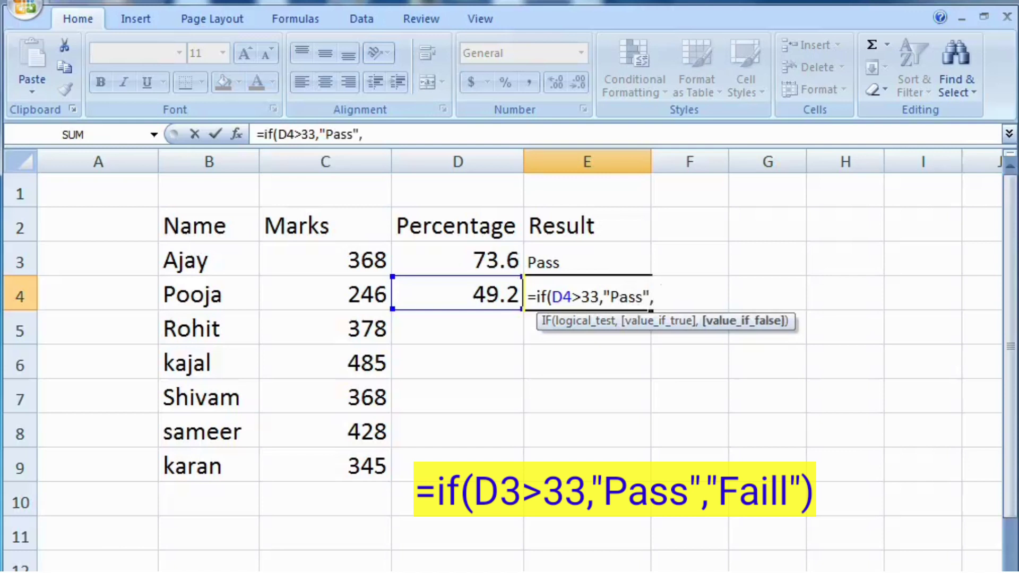
type("\"")
key("BackSpace")
key("BackSpace")
type(",")
type("\"Fa")
type("ill\"")
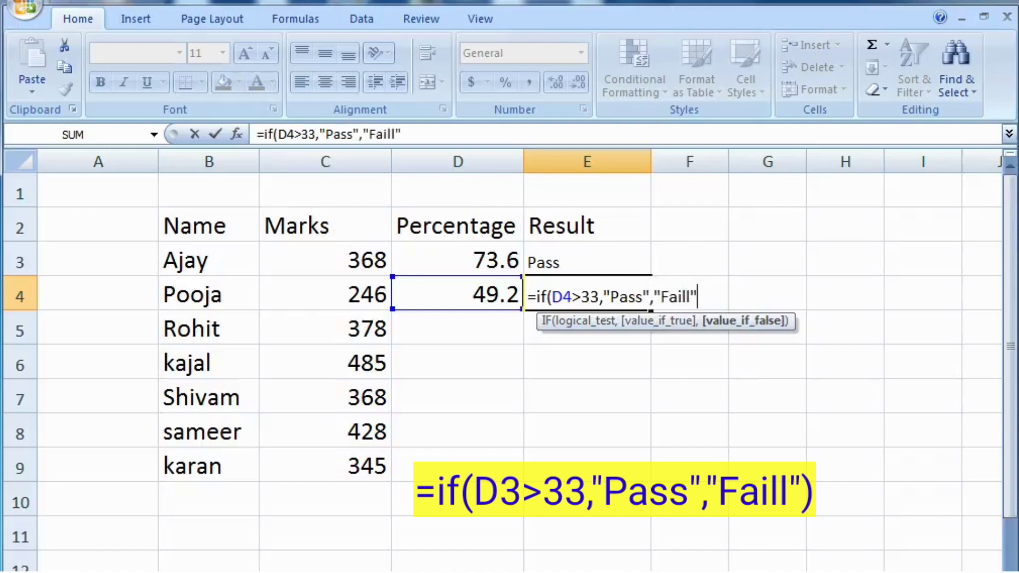
type(")")
- Confirm Pooja's formula and fill the Percentage formula down D3:D9 with Ctrl+D
key("Return")
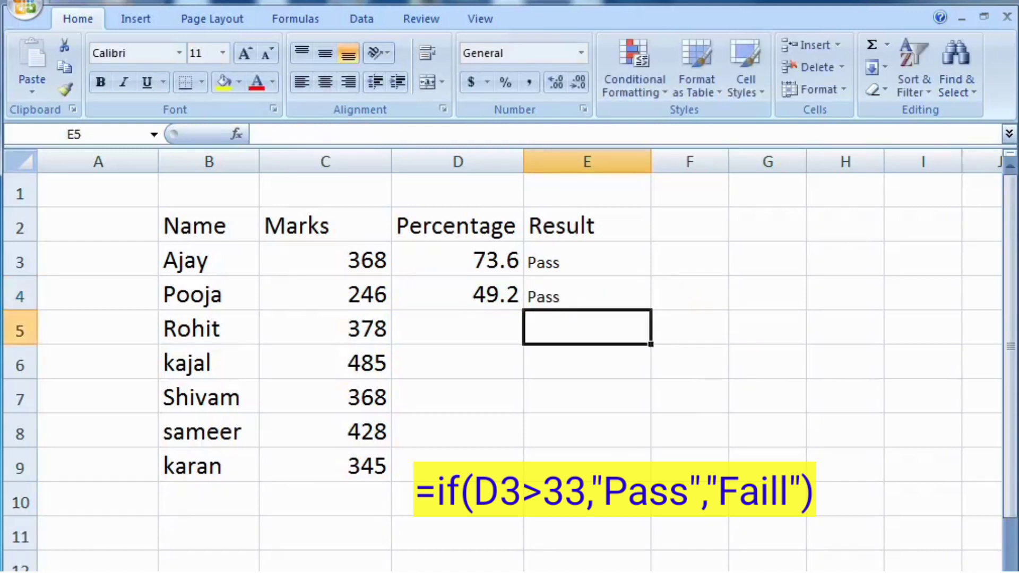
left_click(587, 296)
left_click(457, 292)
left_click(458, 259)
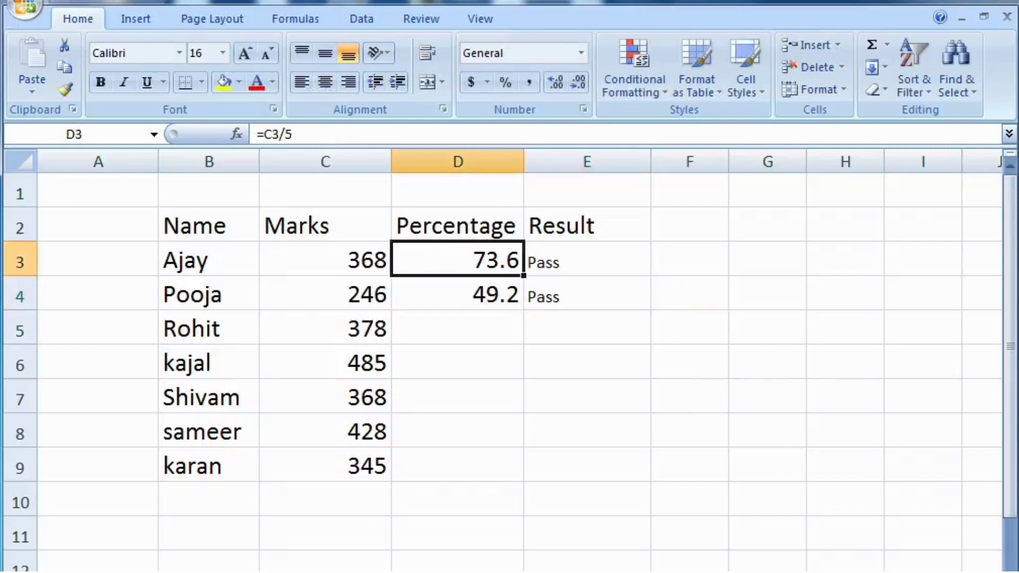
left_click_drag(457, 259, 457, 466)
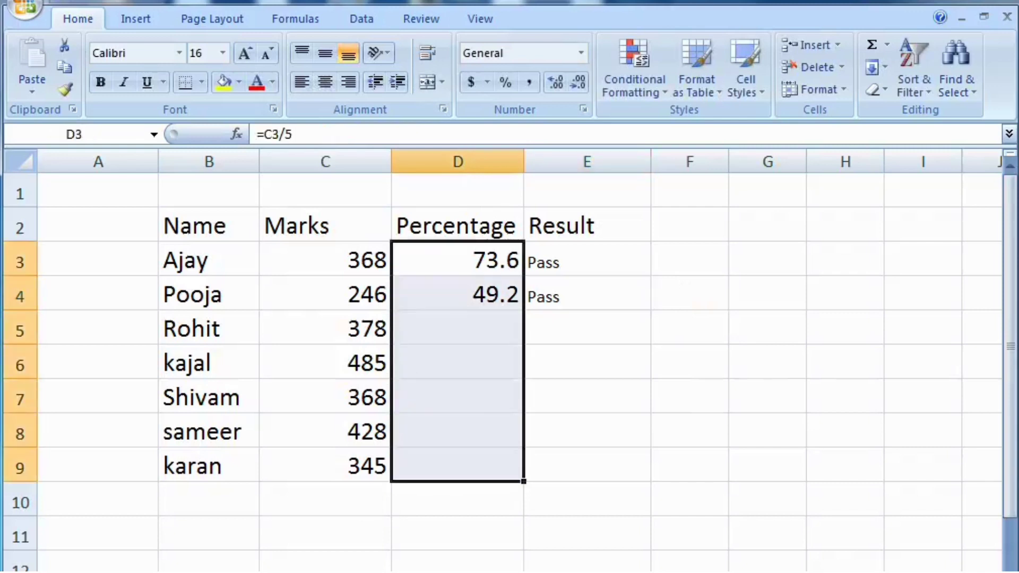
key("ctrl+d")
- Copy the Pass/Fail formula from E3:E4 down to karan's row 9
left_click(458, 226)
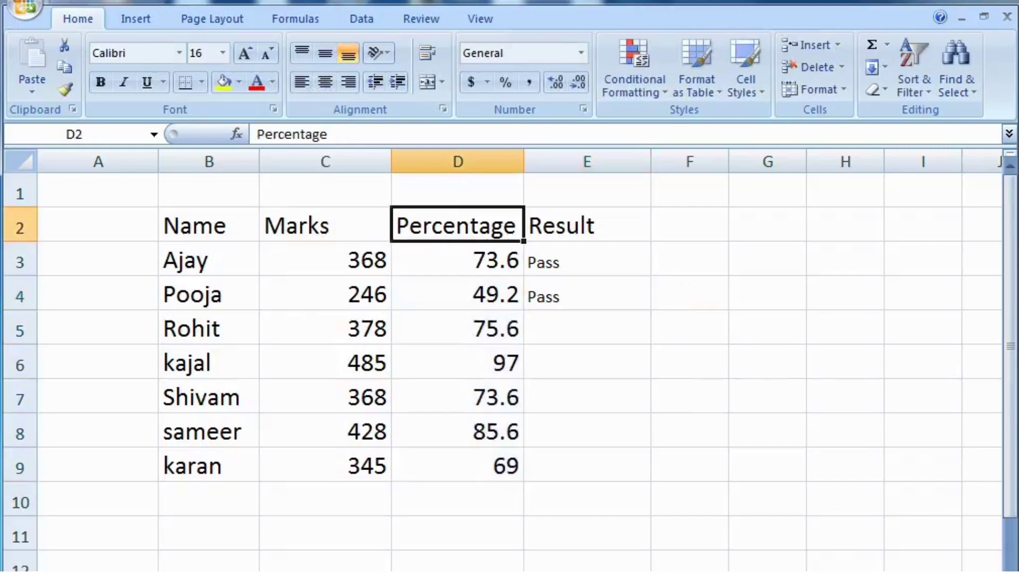
left_click(586, 226)
left_click(587, 260)
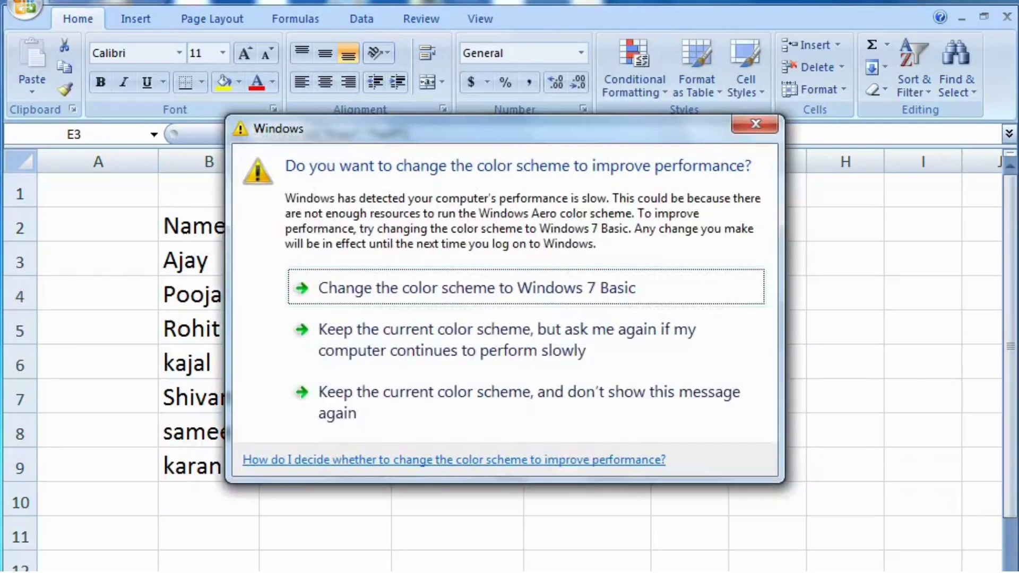
left_click(755, 124)
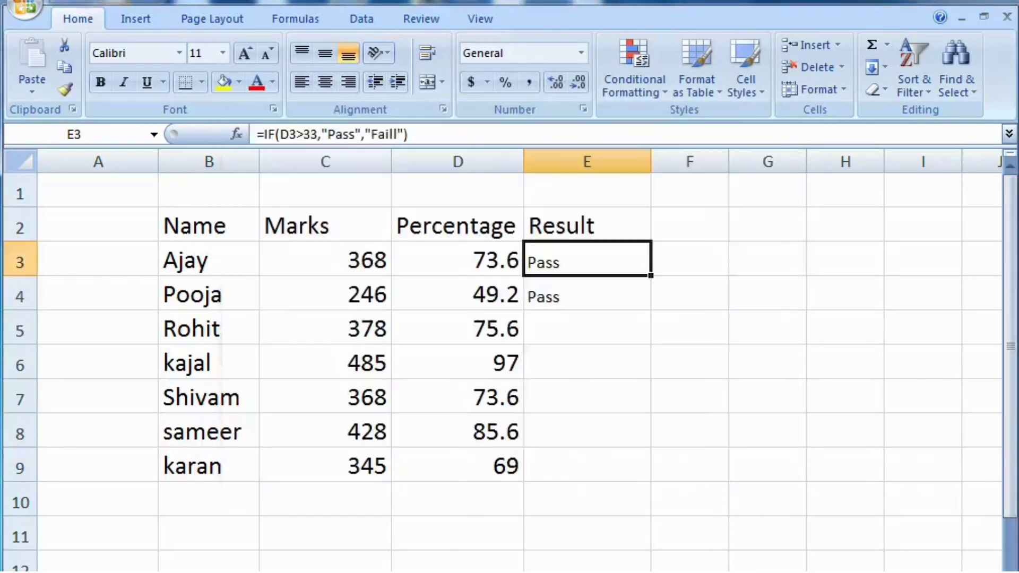
left_click_drag(587, 262, 587, 294)
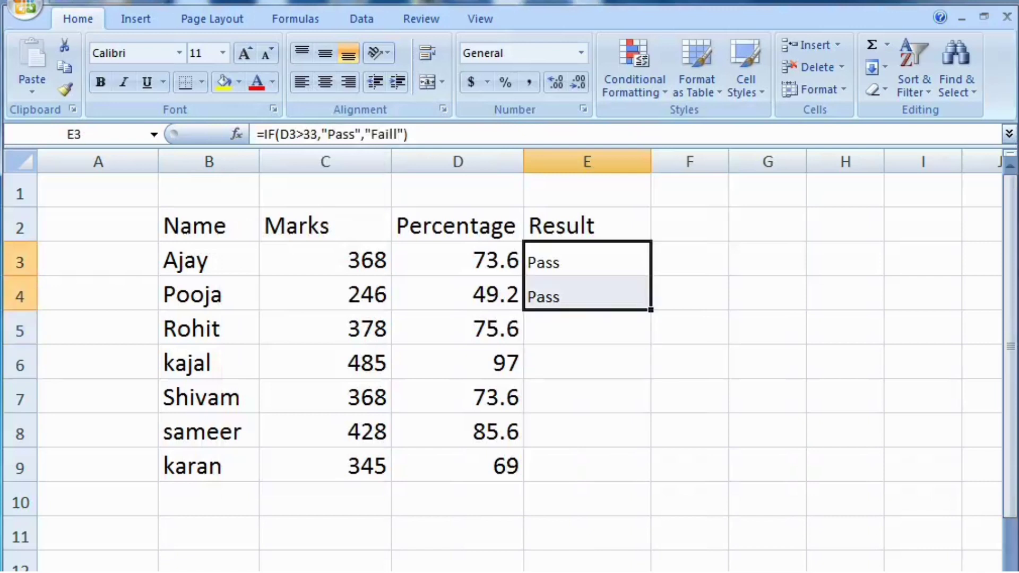
left_click_drag(650, 309, 650, 481)
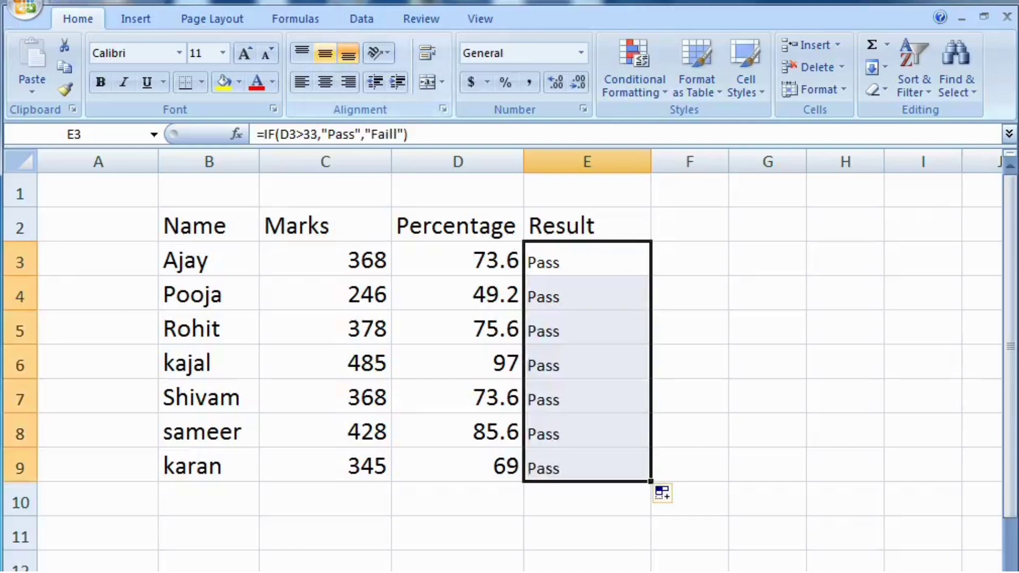
- Enlarge the Result column text by two font-size steps
left_click(244, 53)
left_click(244, 53)
left_click(244, 53)
left_click(245, 53)
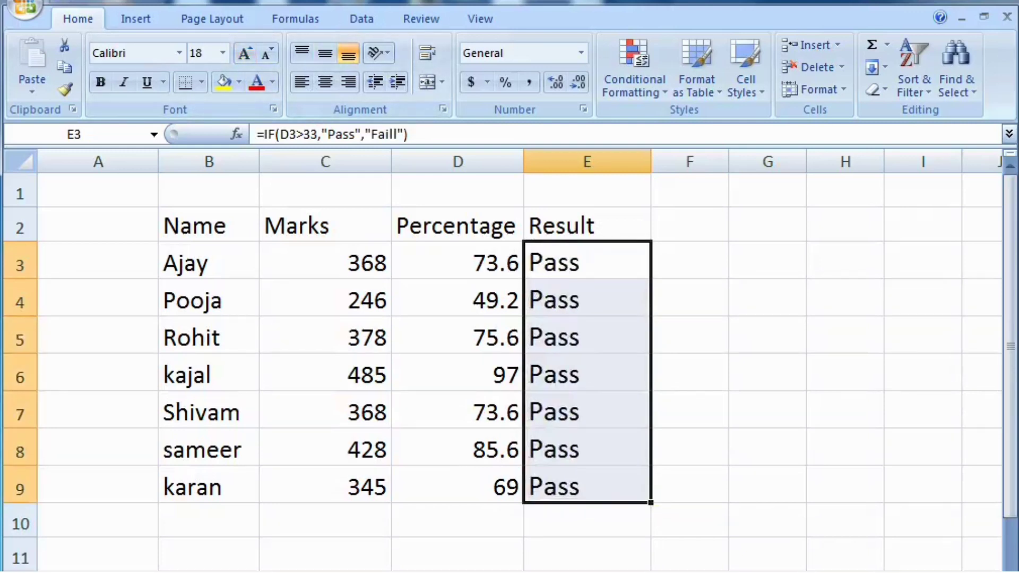
left_click(325, 297)
- Change the marks to 130 in C4 and 140 in C8, then select B2:E9
type("13")
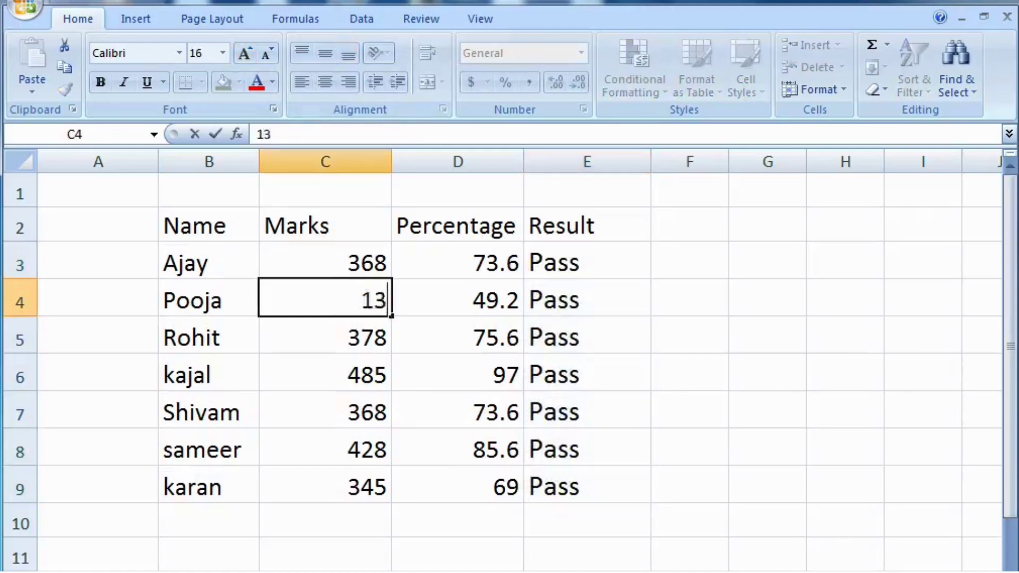
type("0")
key("Return")
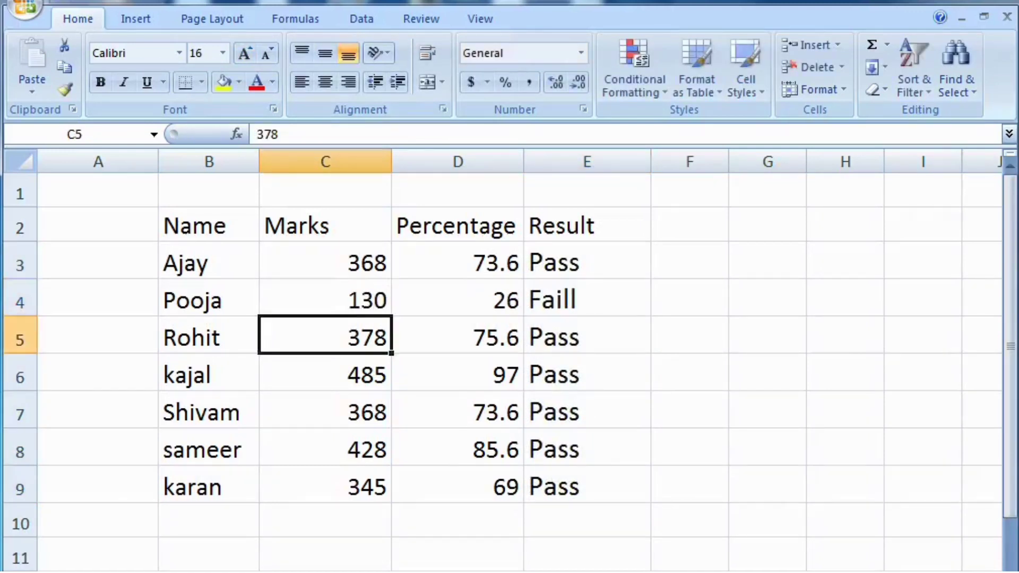
left_click(325, 413)
left_click(325, 450)
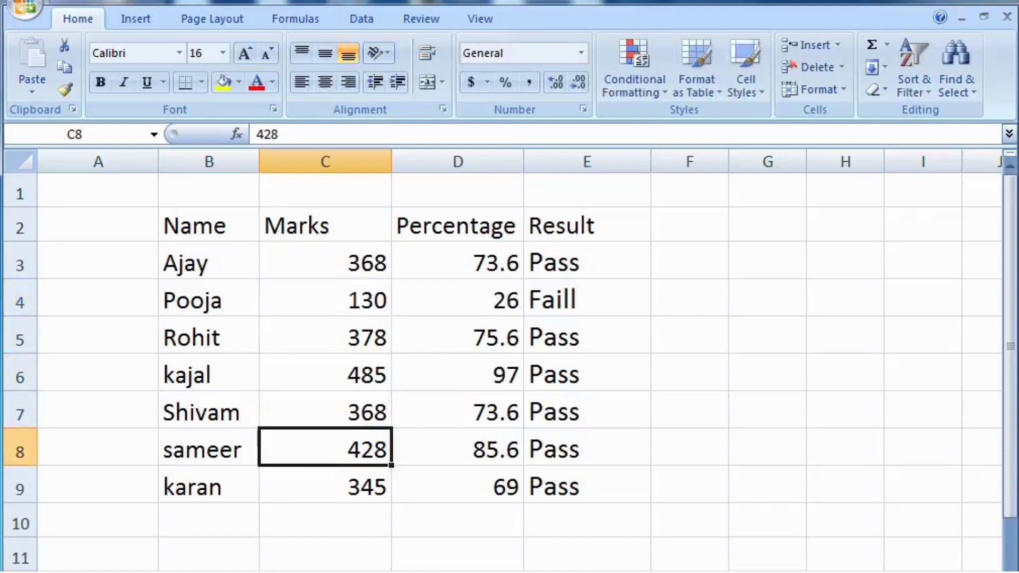
type("13")
key("BackSpace")
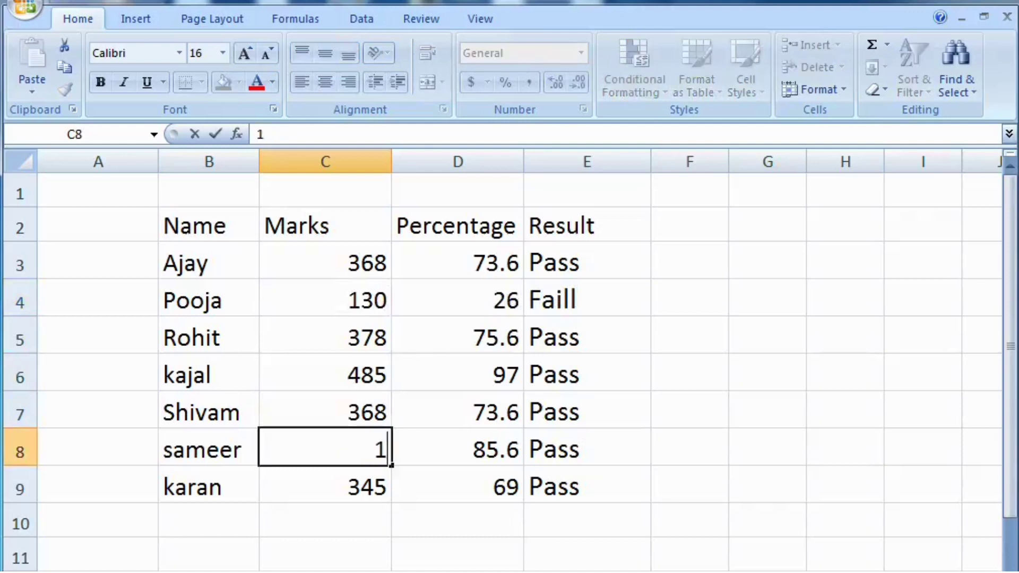
type("80")
key("Return")
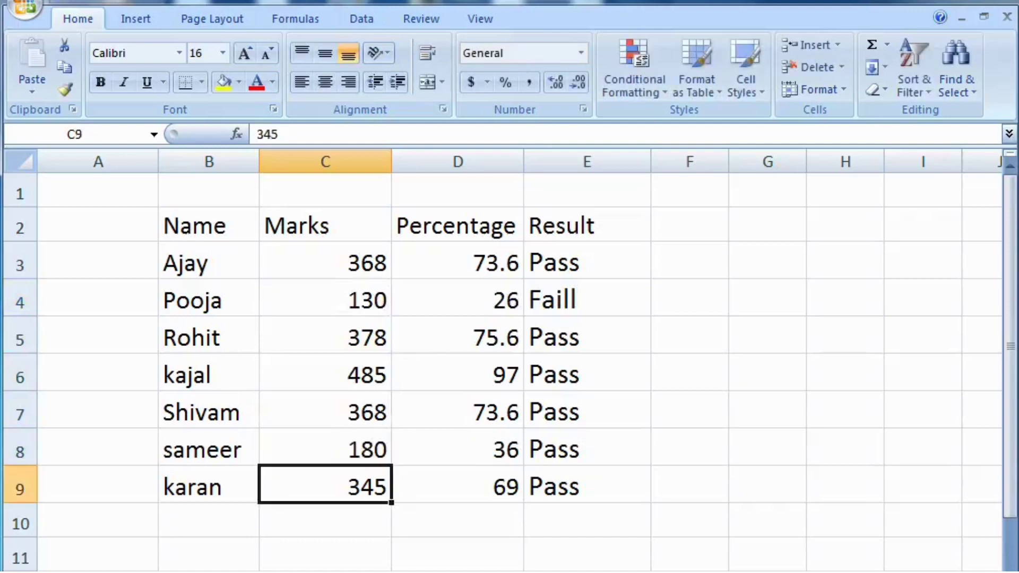
left_click(325, 450)
type("140")
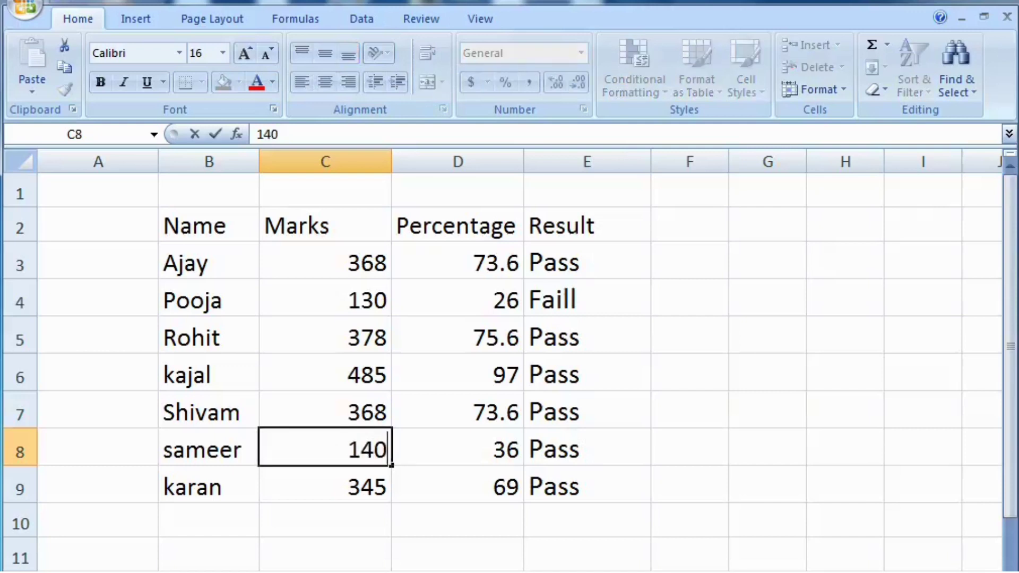
key("Return")
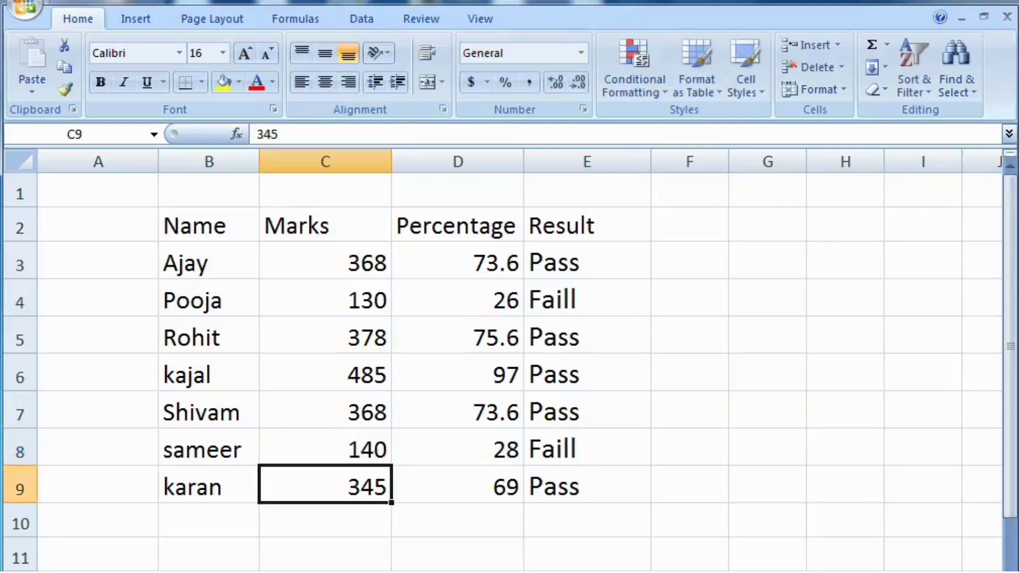
left_click_drag(207, 226, 583, 486)
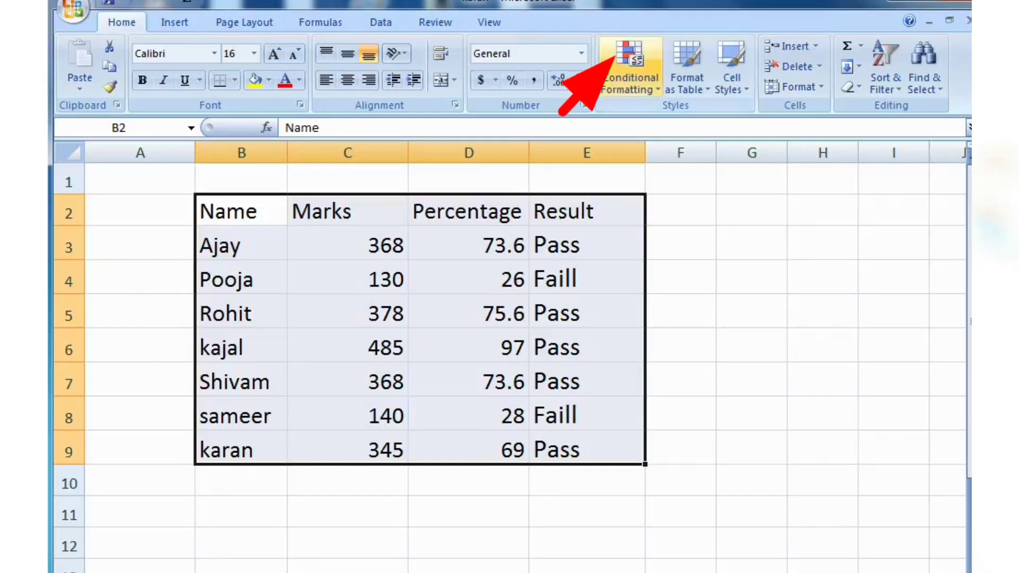
- Add a Text that Contains 'pass' rule using Green Fill with Dark Green Text
left_click(616, 55)
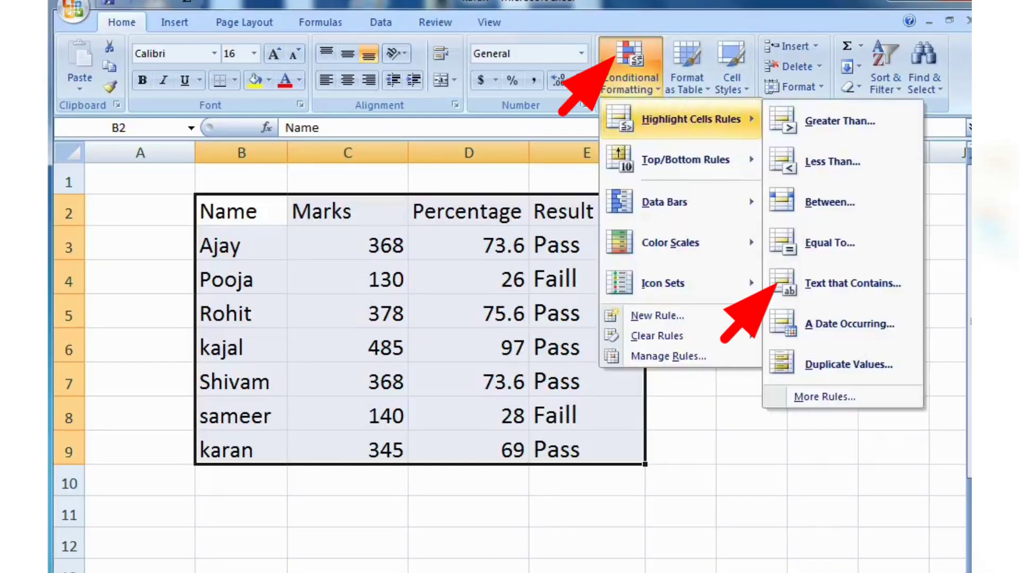
left_click(853, 283)
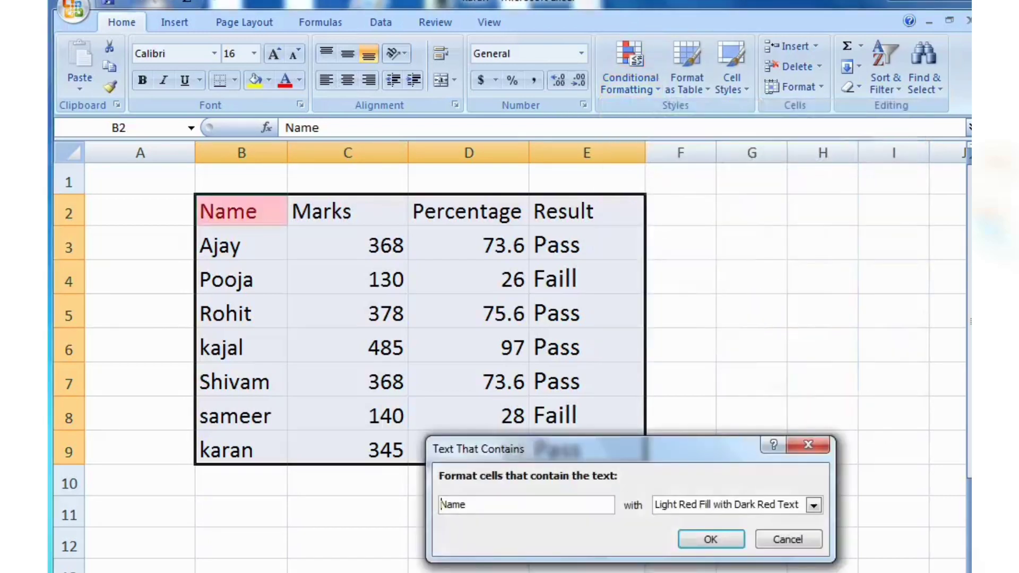
key("Delete")
key("Delete")
key("Delete")
key("Delete")
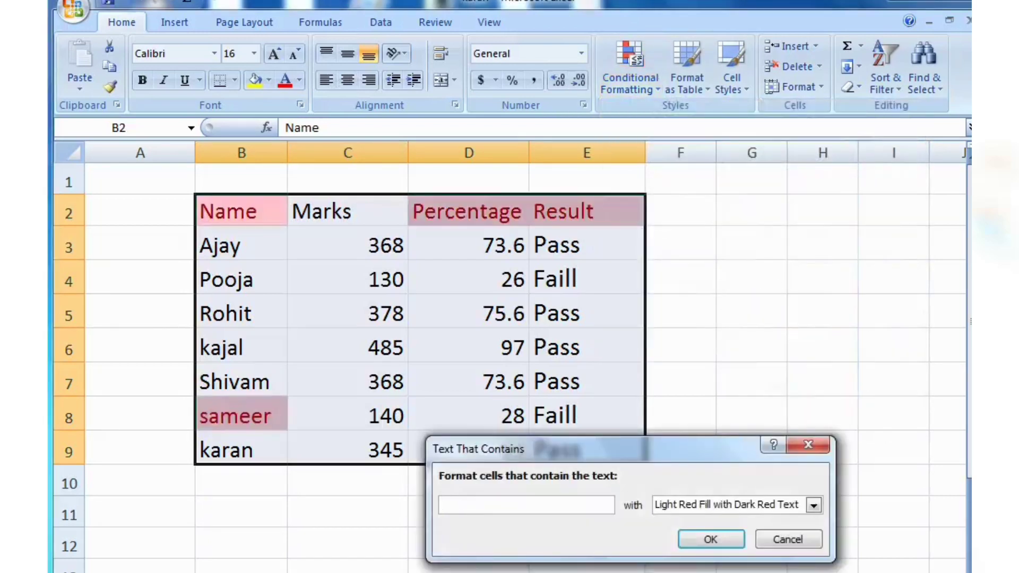
type("passs")
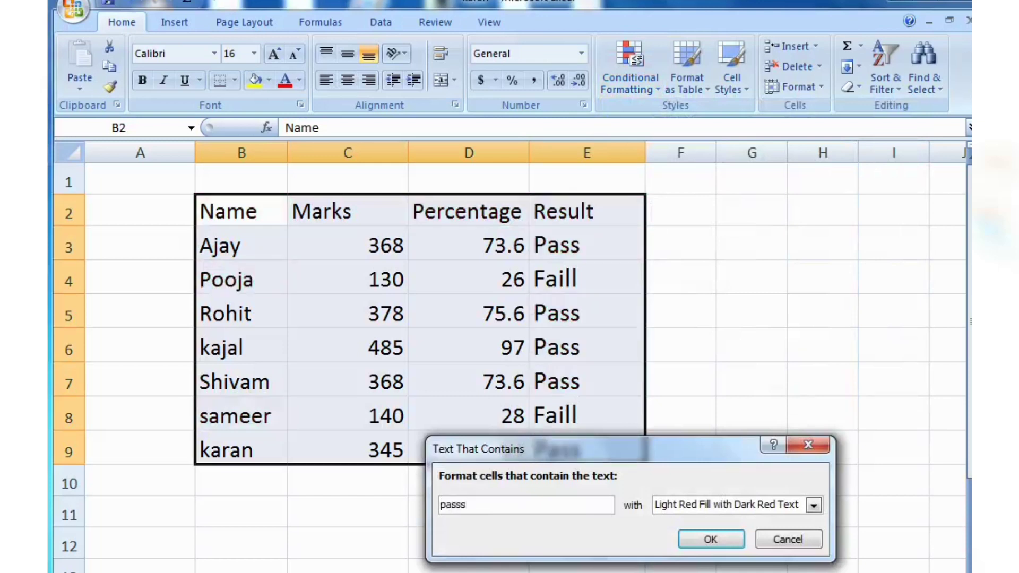
key("BackSpace")
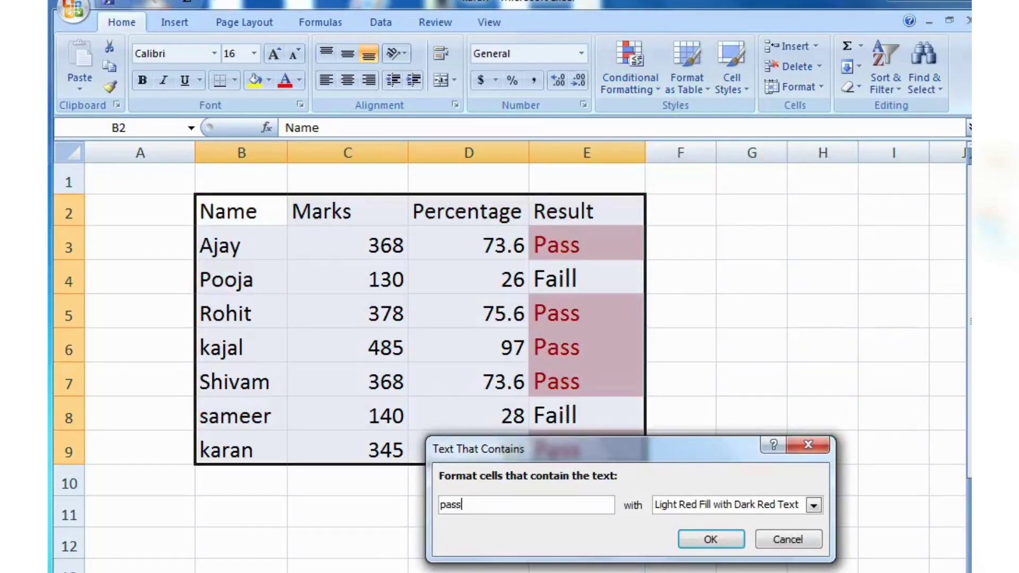
left_click(814, 505)
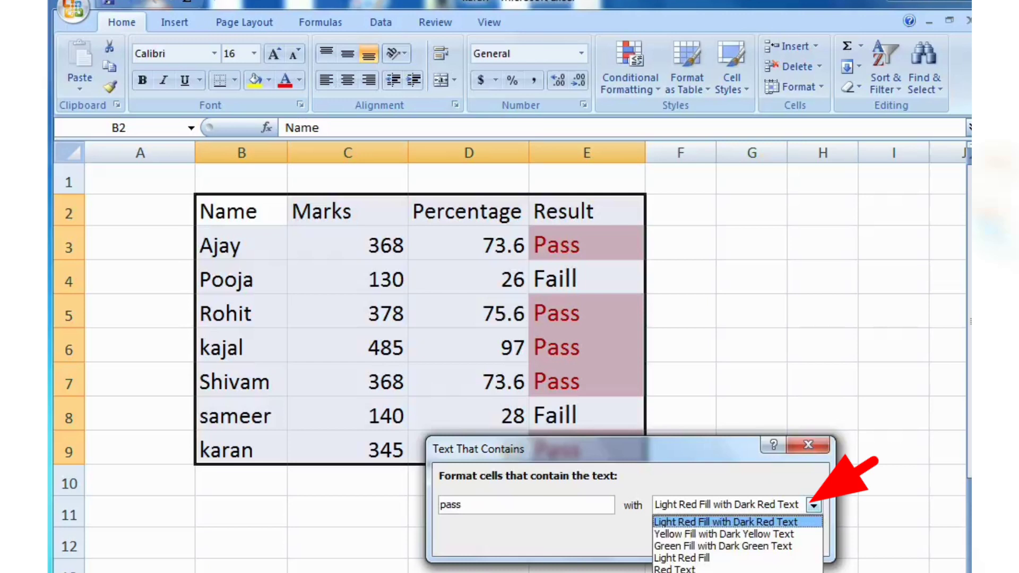
left_click(722, 546)
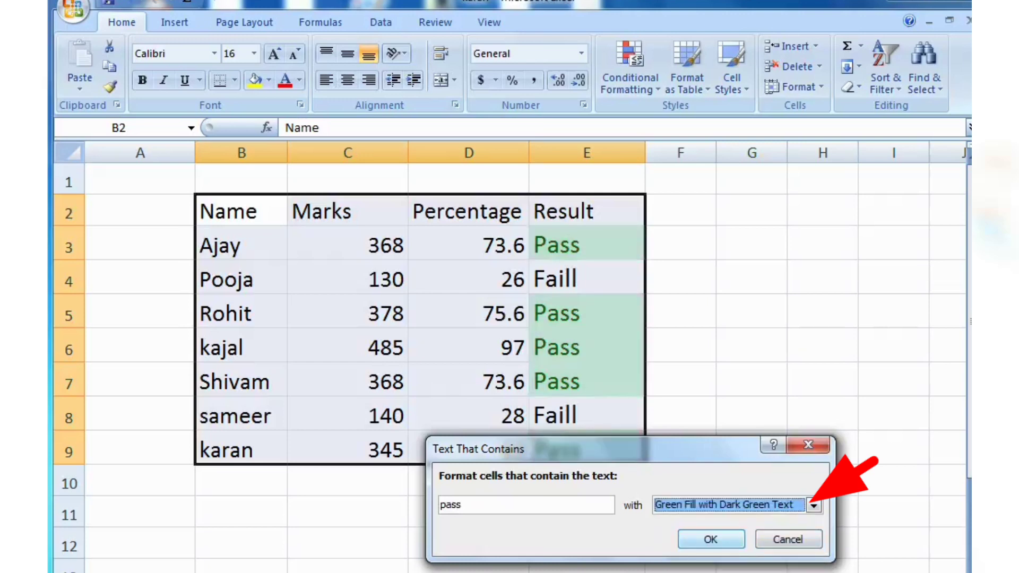
left_click(710, 539)
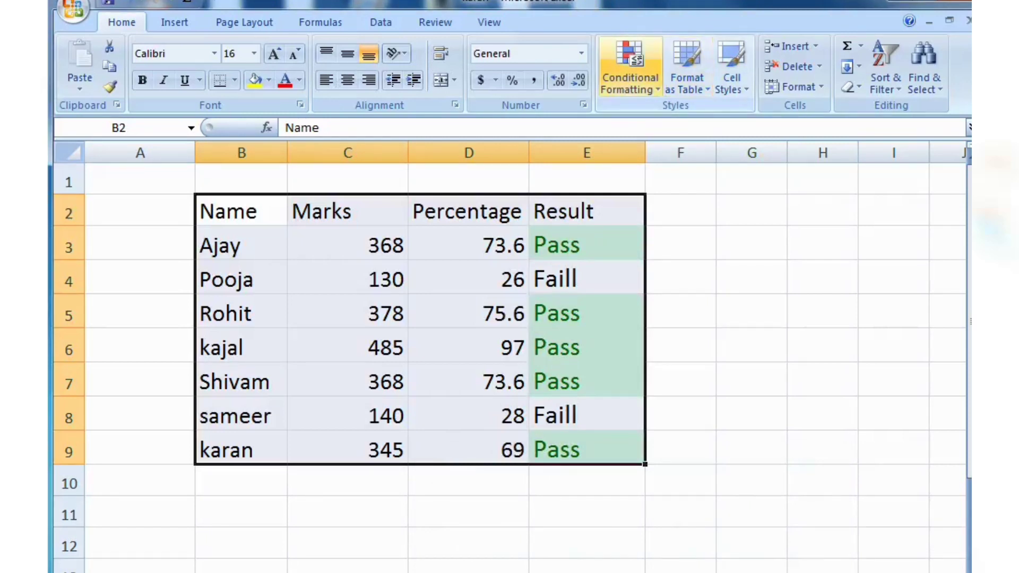
left_click(630, 67)
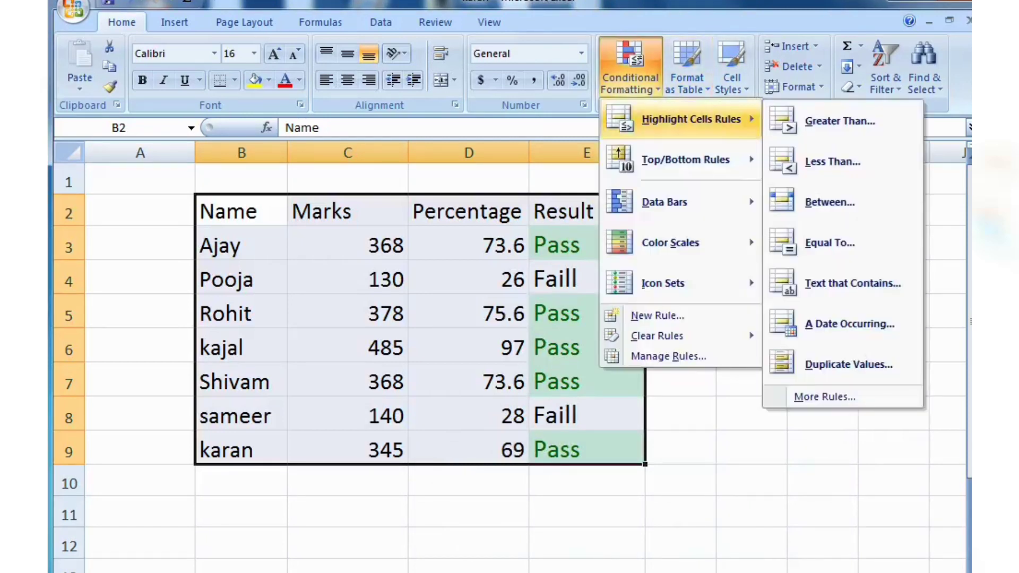
- Add a Text that Contains 'faill' rule using Light Red Fill with Dark Red Text
left_click(852, 282)
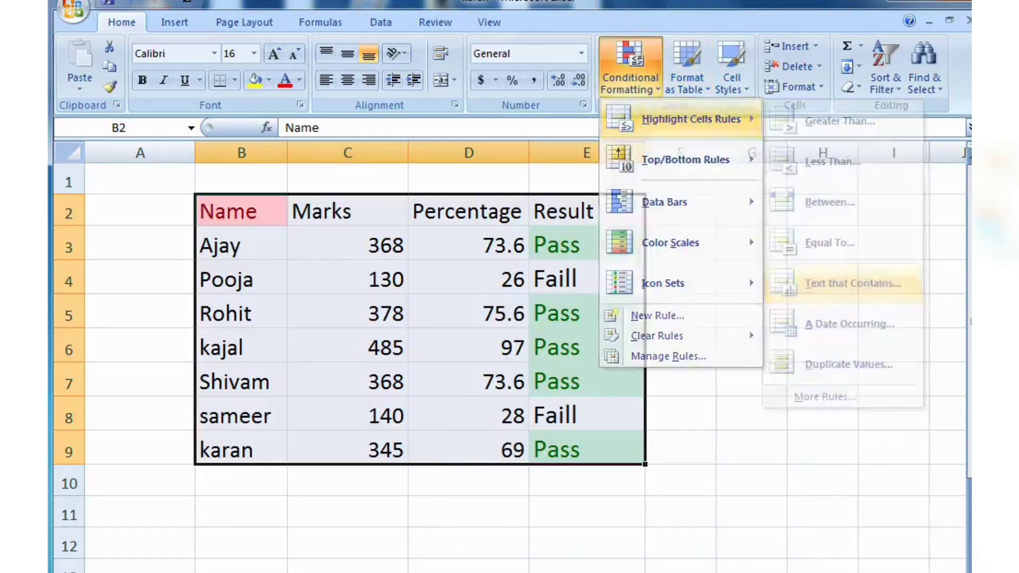
key("Delete")
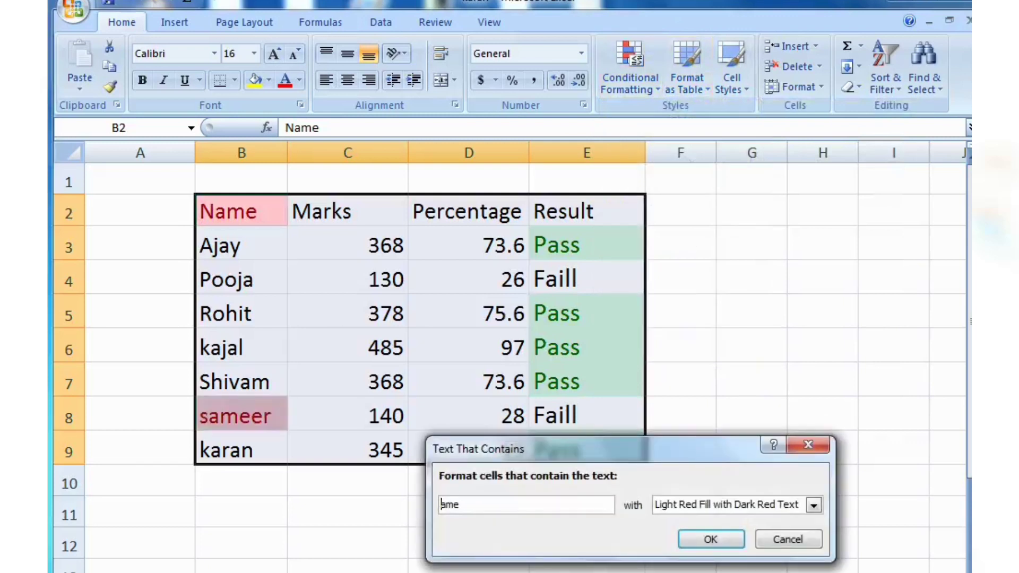
key("Delete")
key("Delete")
key("Delete")
type("faill")
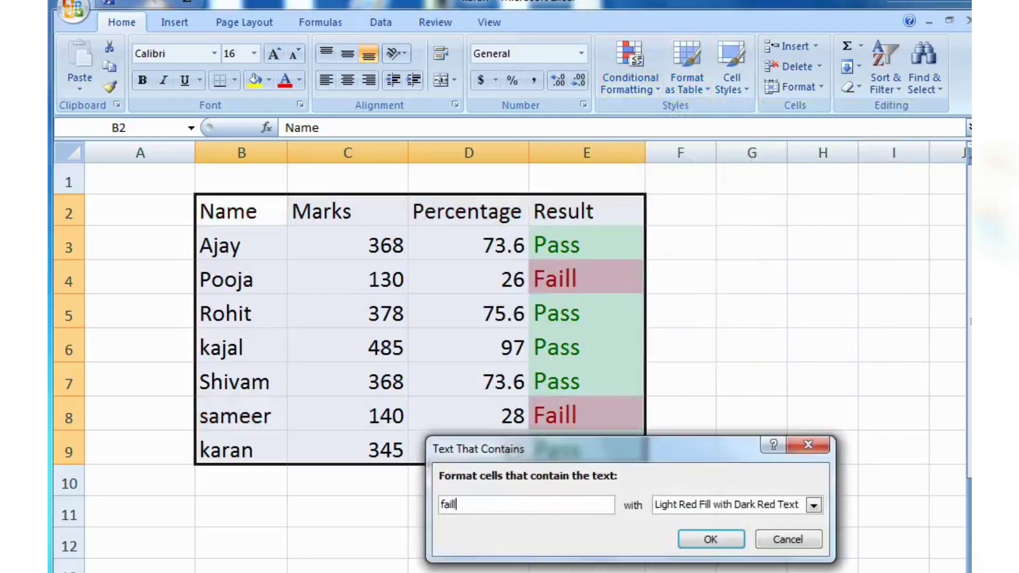
left_click(711, 539)
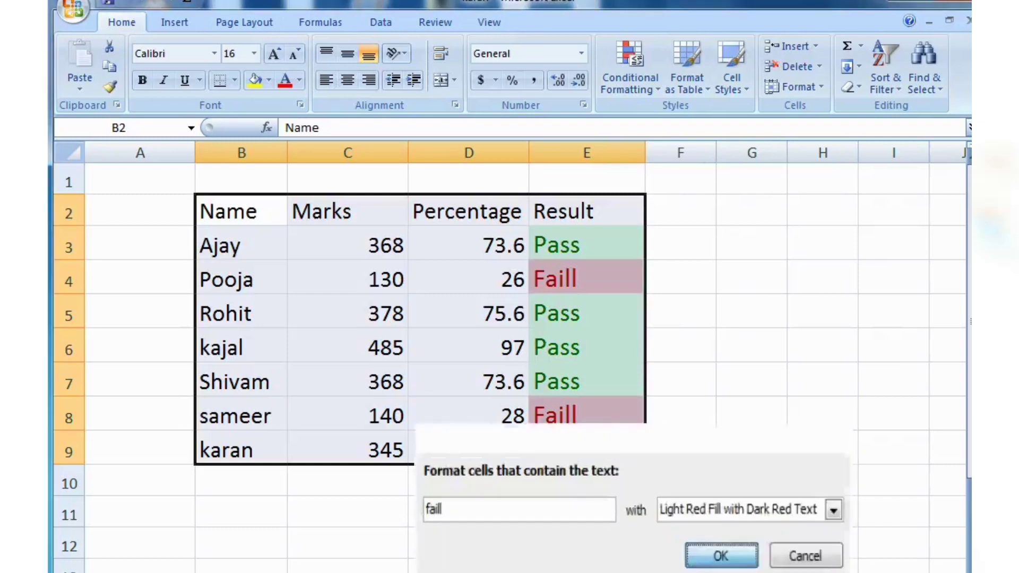
left_click(681, 379)
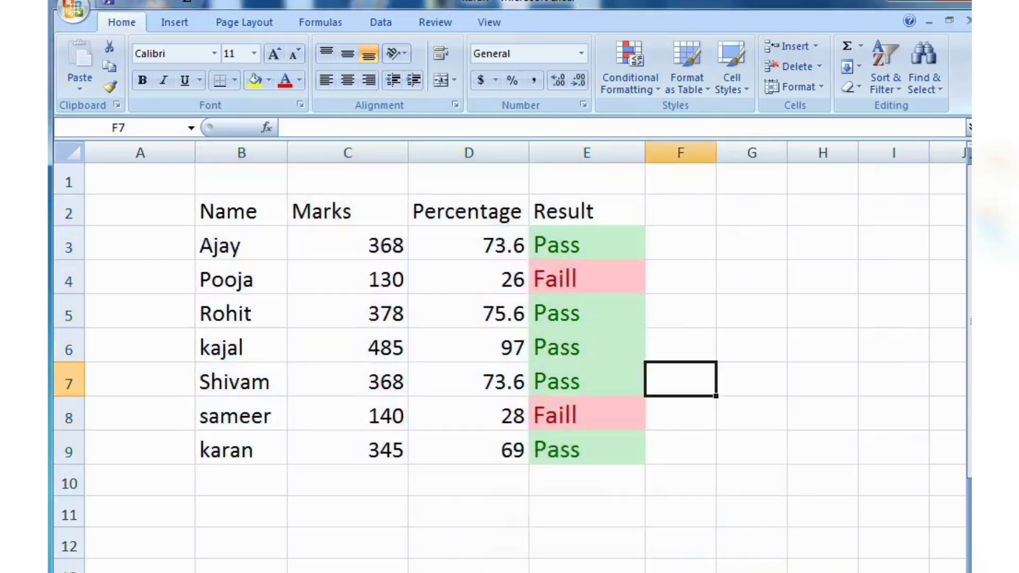